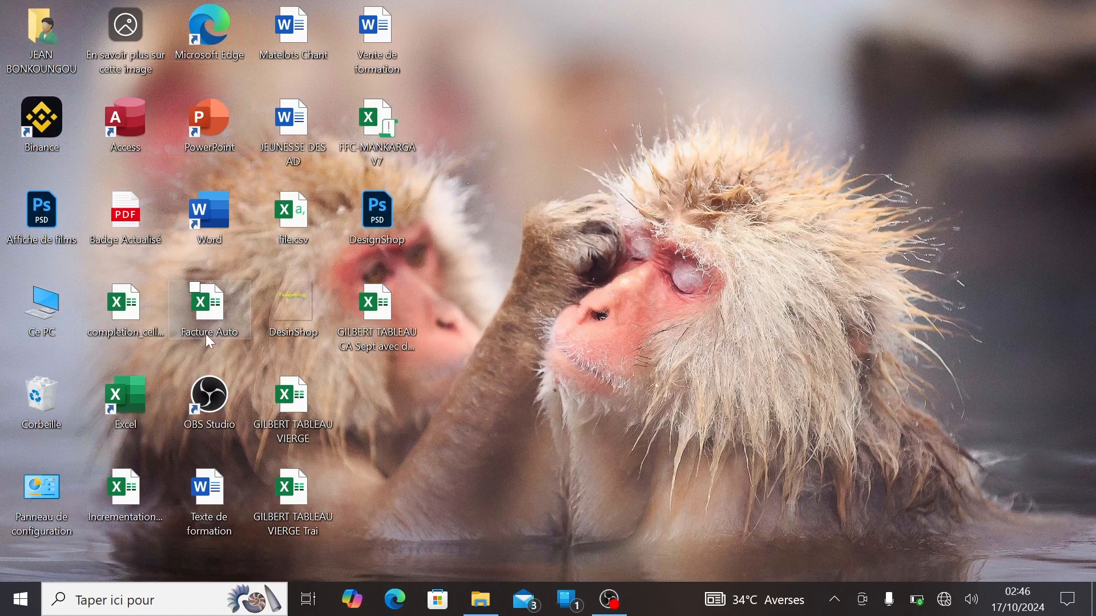
Try to move the Vente de formation and DesignShop icons to an empty area of the desktop.
{"action": "left_click", "coordinate": [390, 35]}
{"action": "left_click_drag", "start_coordinate": [389, 35], "coordinate": [1021, 44]}
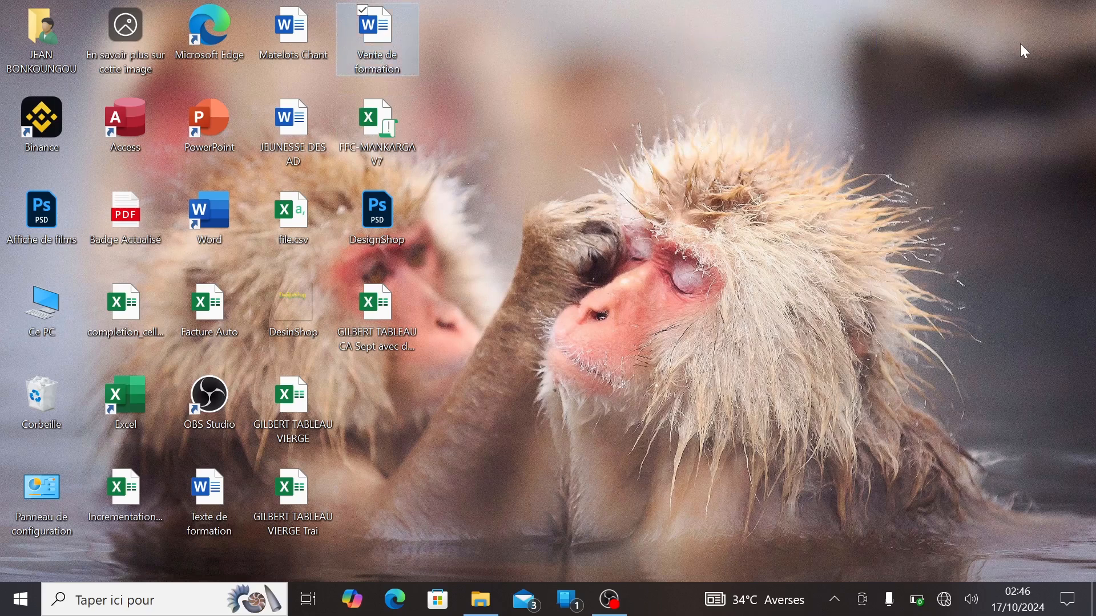
{"action": "left_click", "coordinate": [449, 117]}
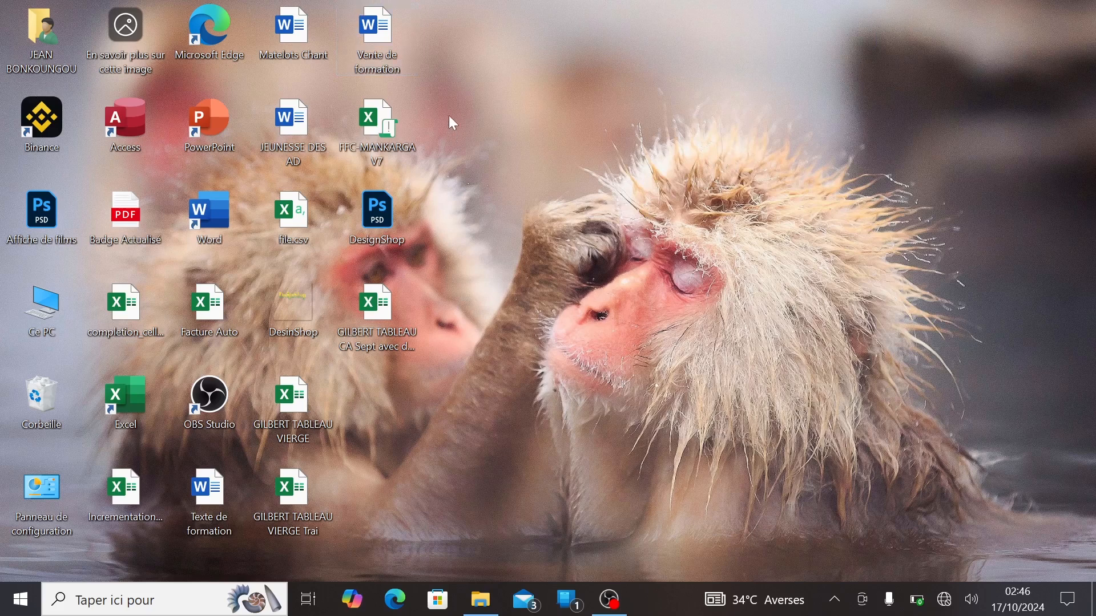
{"action": "left_click", "coordinate": [389, 40]}
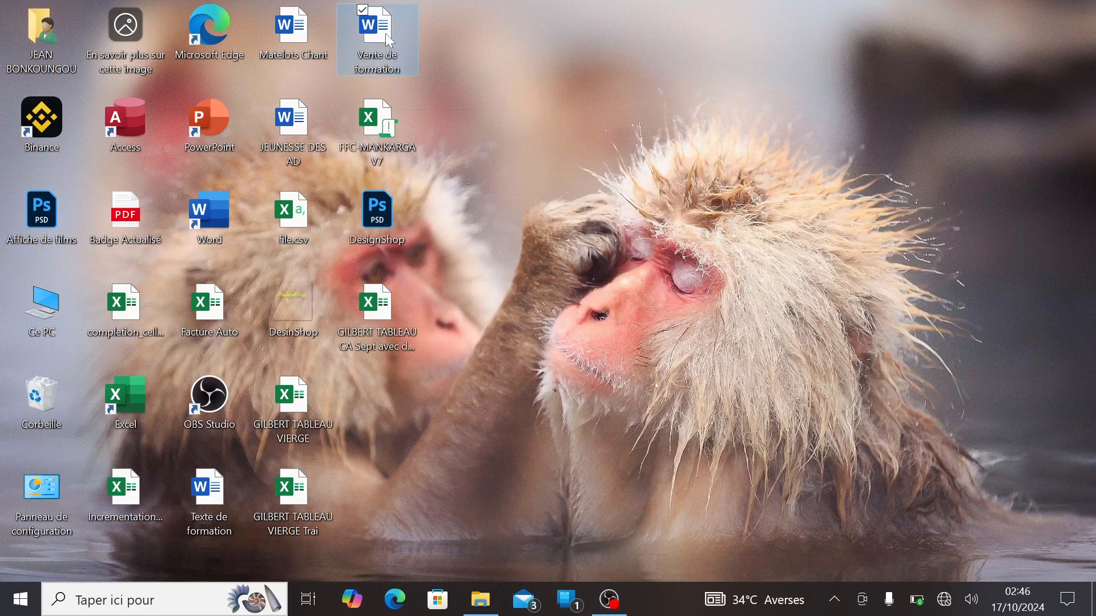
{"action": "left_click_drag", "start_coordinate": [387, 35], "coordinate": [557, 67]}
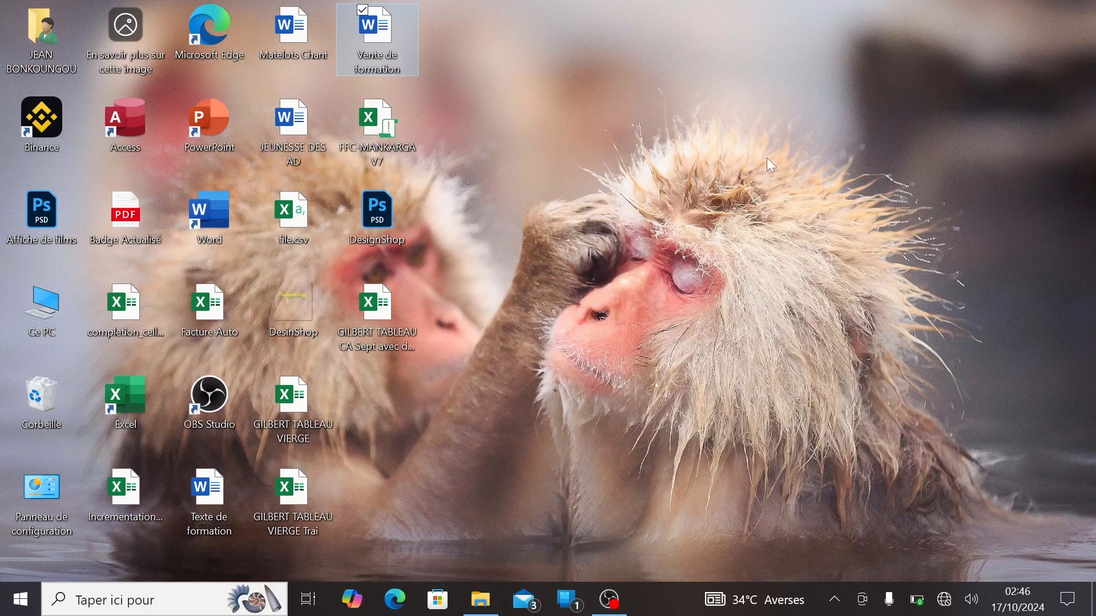
{"action": "left_click_drag", "start_coordinate": [392, 221], "coordinate": [989, 132]}
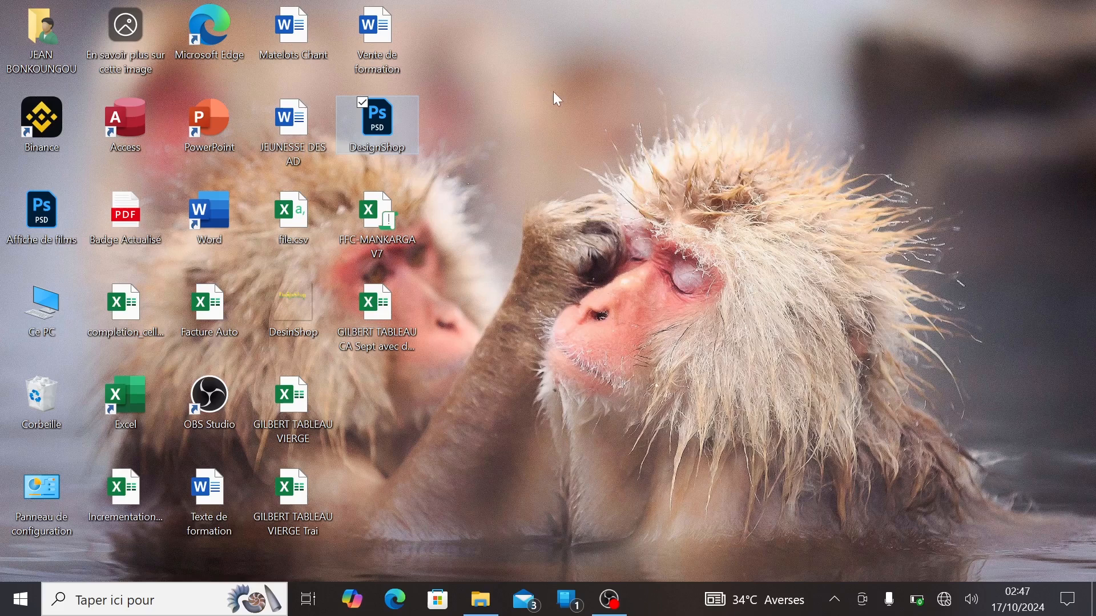
Turn off automatic icon arrangement and move the Vente de formation document and the CA Sept workbook to empty desktop areas.
{"action": "right_click", "coordinate": [566, 129]}
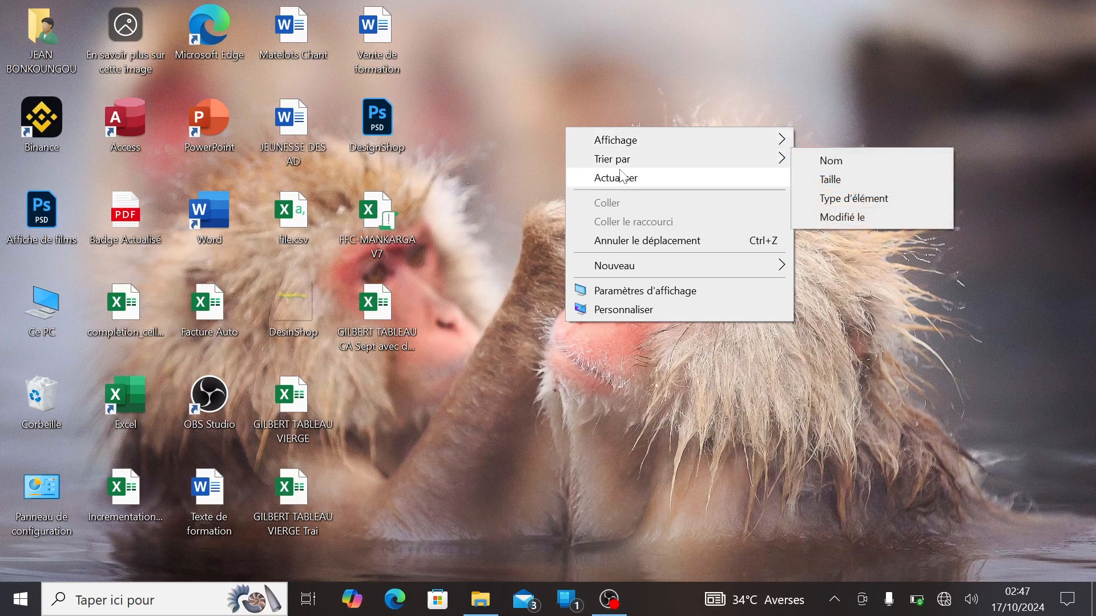
{"action": "mouse_move", "coordinate": [628, 148]}
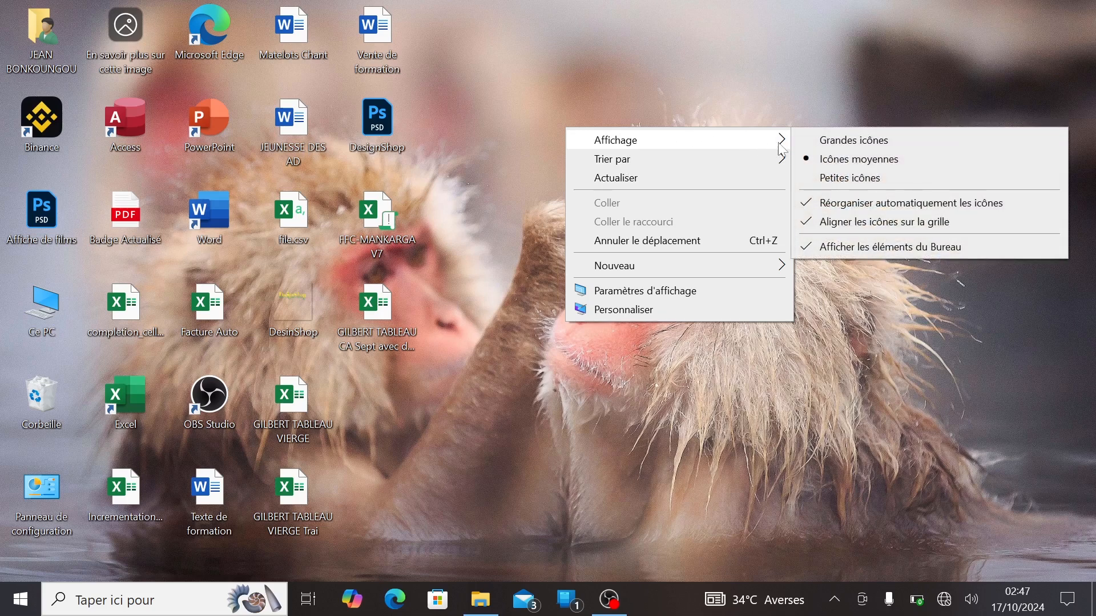
{"action": "left_click", "coordinate": [883, 205]}
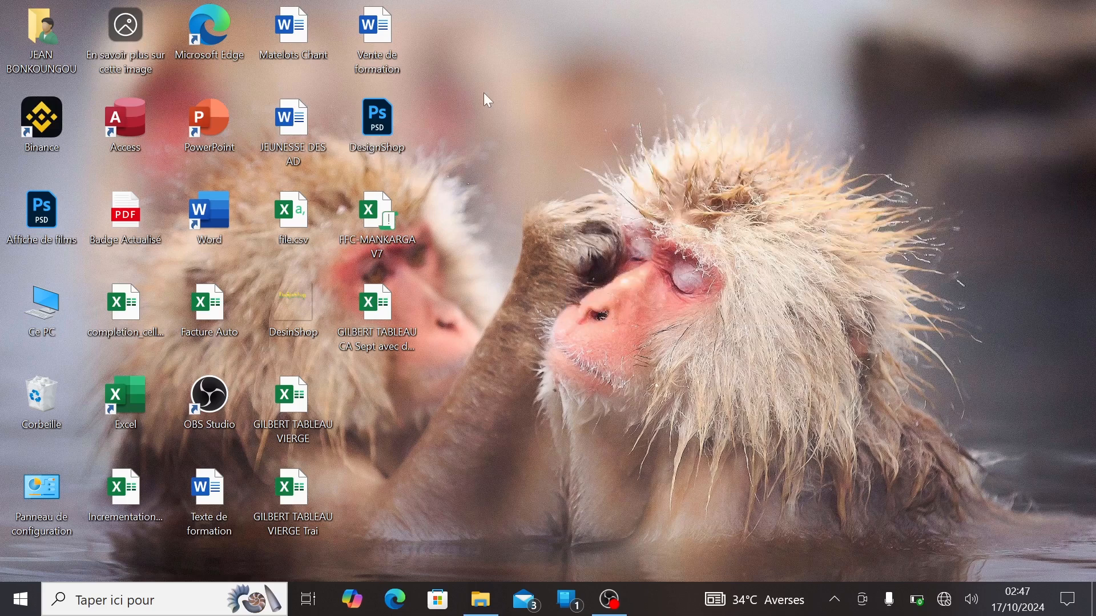
{"action": "left_click_drag", "start_coordinate": [369, 41], "coordinate": [920, 97]}
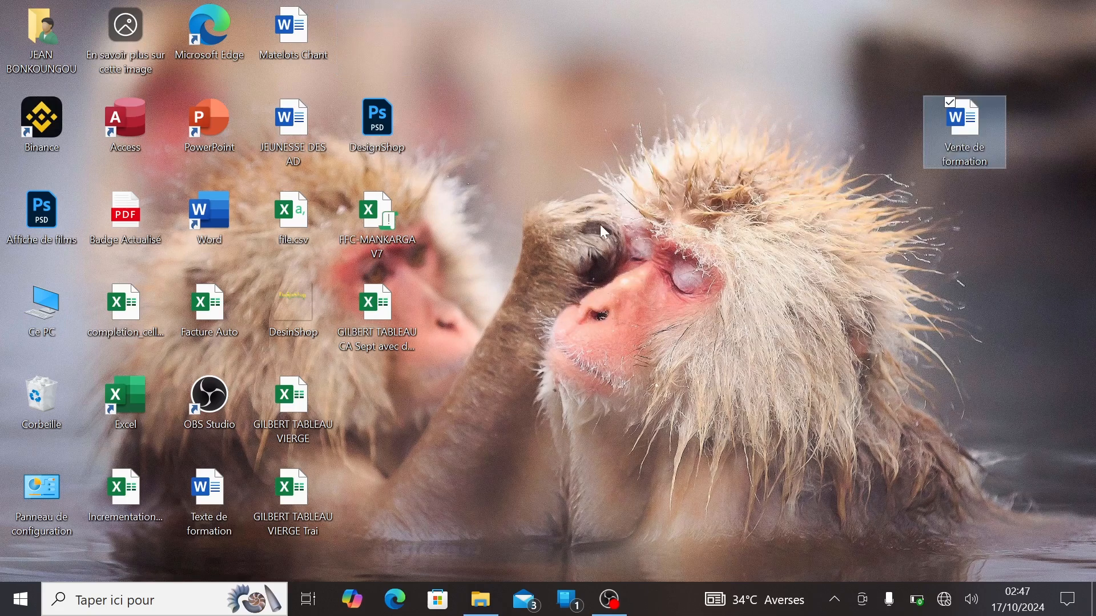
{"action": "left_click_drag", "start_coordinate": [365, 324], "coordinate": [769, 87]}
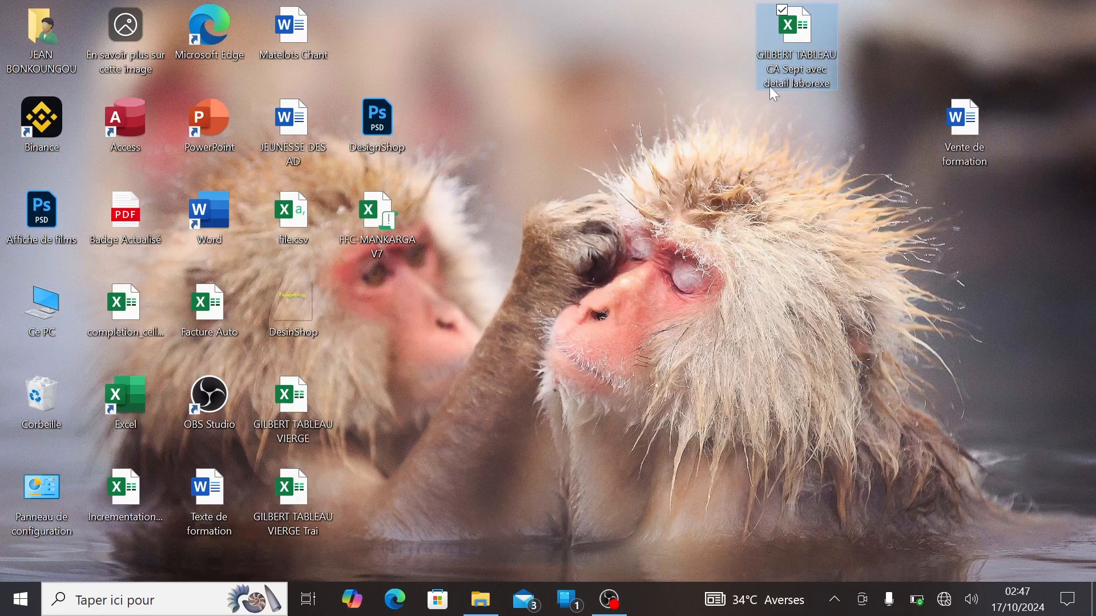
Turn automatic arrangement of the desktop icons back on.
{"action": "right_click", "coordinate": [556, 83]}
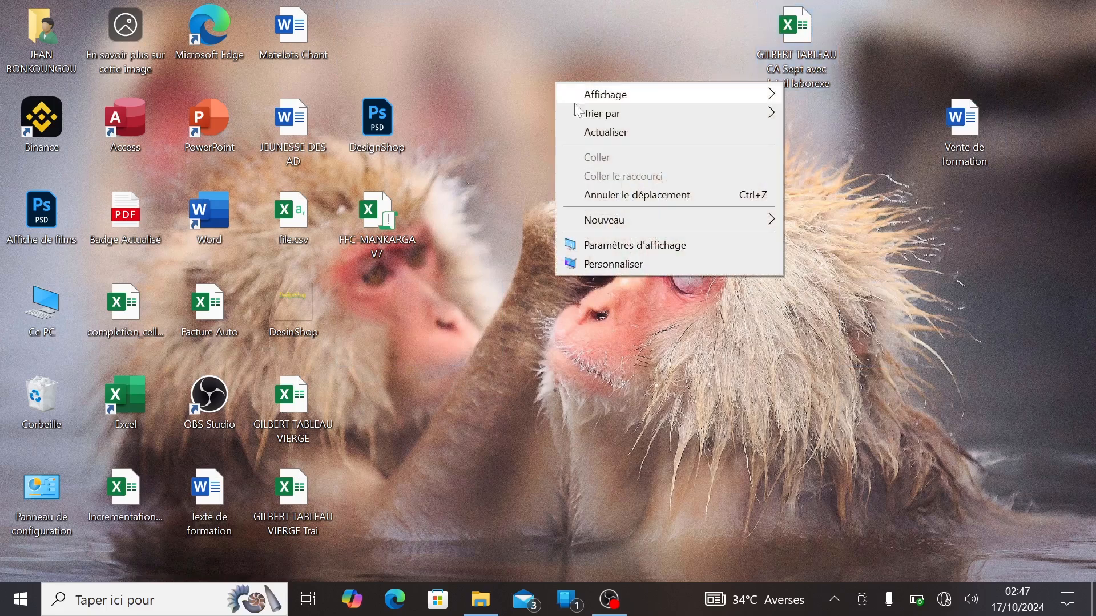
{"action": "mouse_move", "coordinate": [643, 99]}
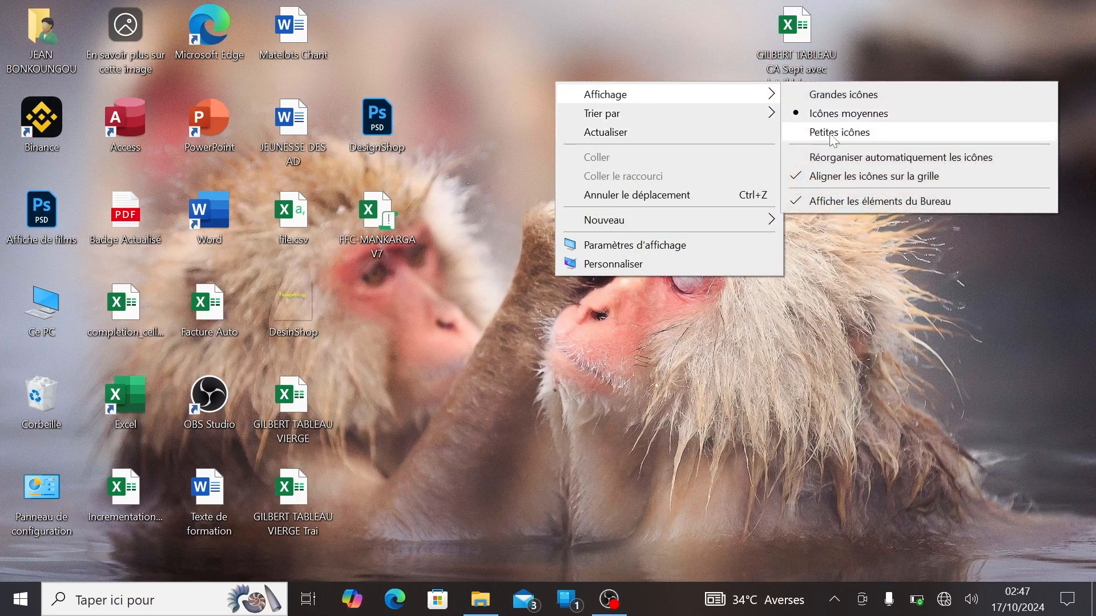
{"action": "left_click", "coordinate": [866, 159]}
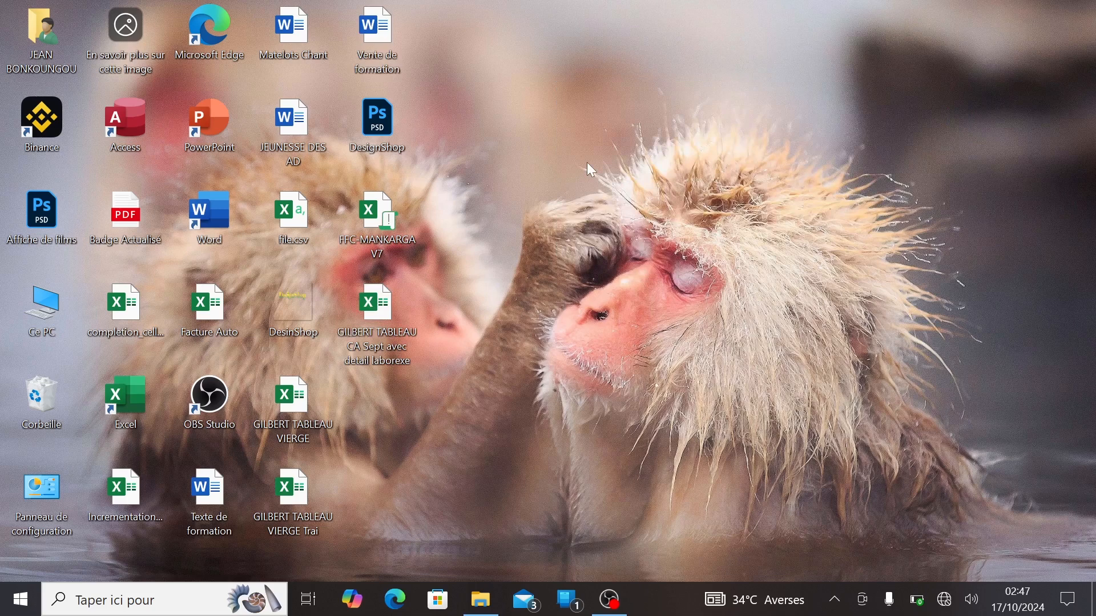
Set the desktop icons to the large size (Grandes icônes).
{"action": "right_click", "coordinate": [501, 105]}
{"action": "mouse_move", "coordinate": [540, 126]}
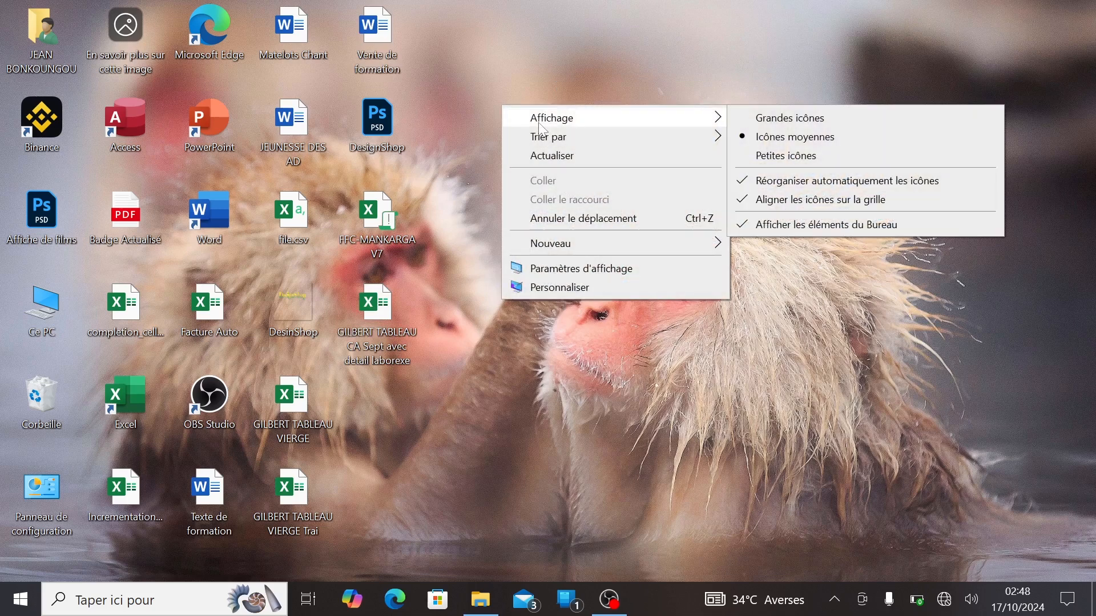
{"action": "left_click", "coordinate": [786, 119]}
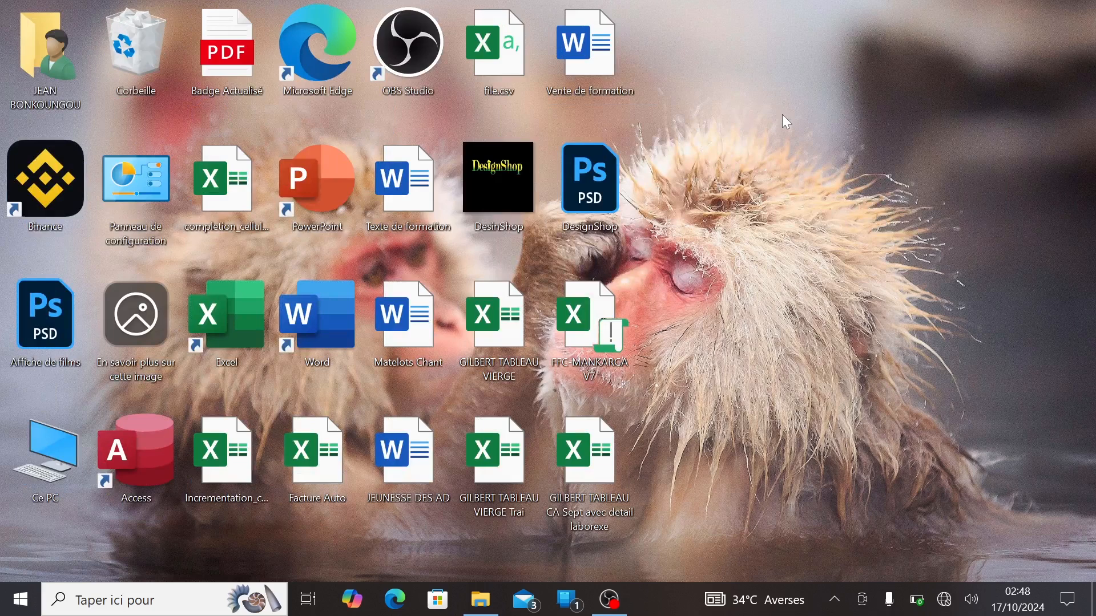
Switch the desktop icons to the small size (Petites icônes).
{"action": "right_click", "coordinate": [782, 116]}
{"action": "mouse_move", "coordinate": [815, 130]}
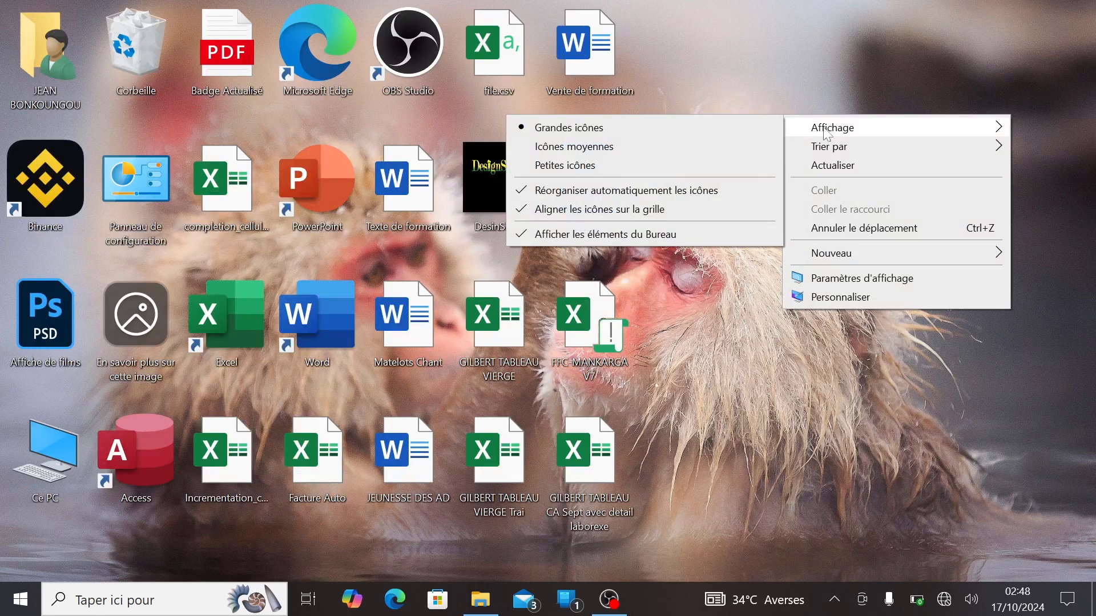
{"action": "left_click", "coordinate": [635, 166]}
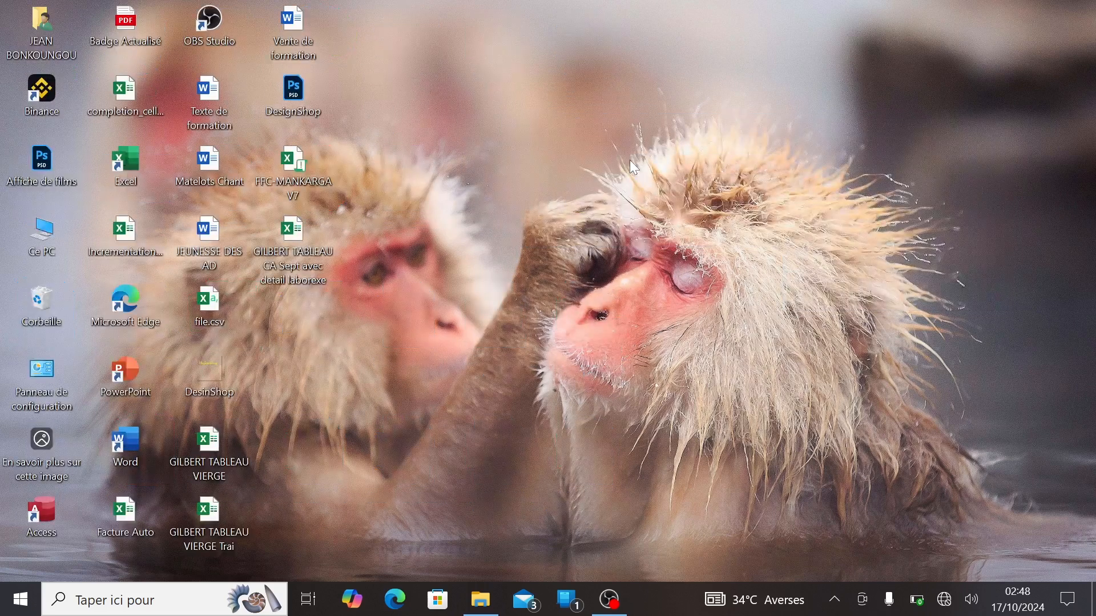
Set the desktop icons to the medium size (Icônes moyennes).
{"action": "right_click", "coordinate": [461, 117]}
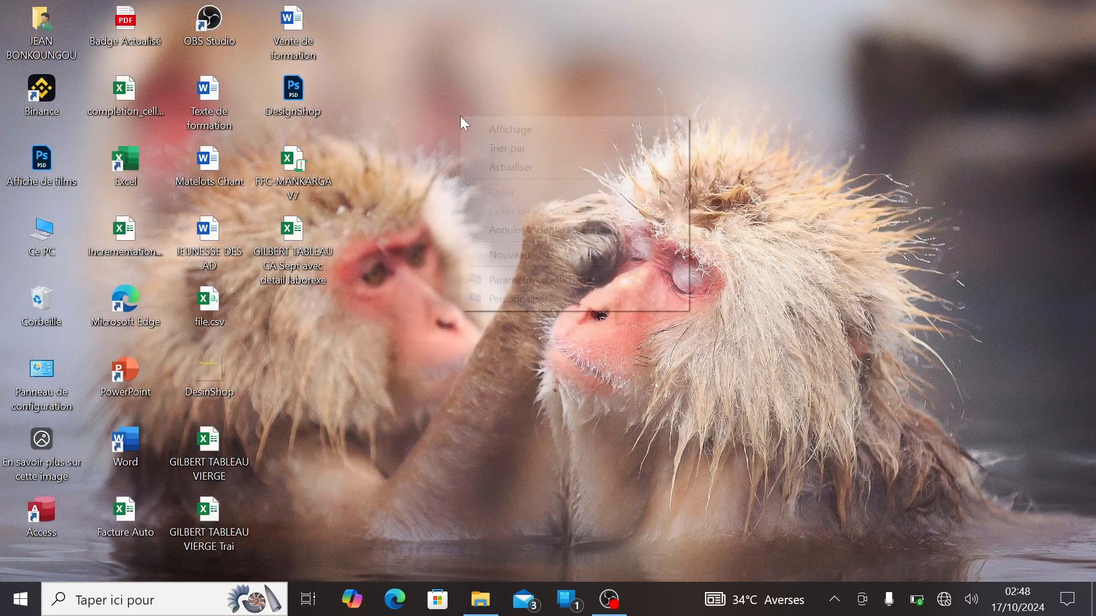
{"action": "mouse_move", "coordinate": [501, 133]}
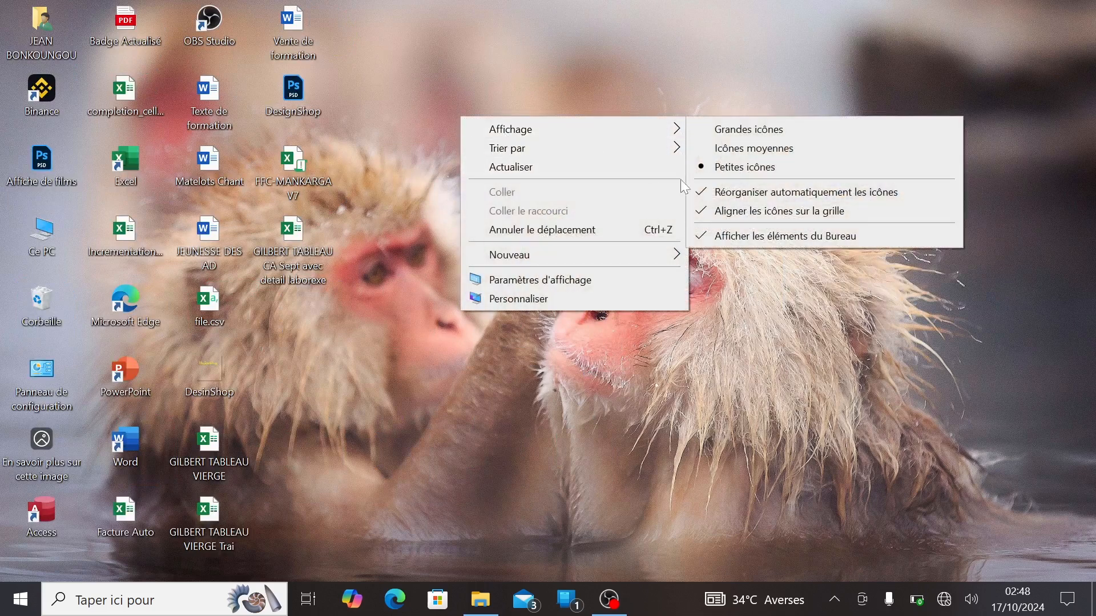
{"action": "left_click", "coordinate": [724, 149]}
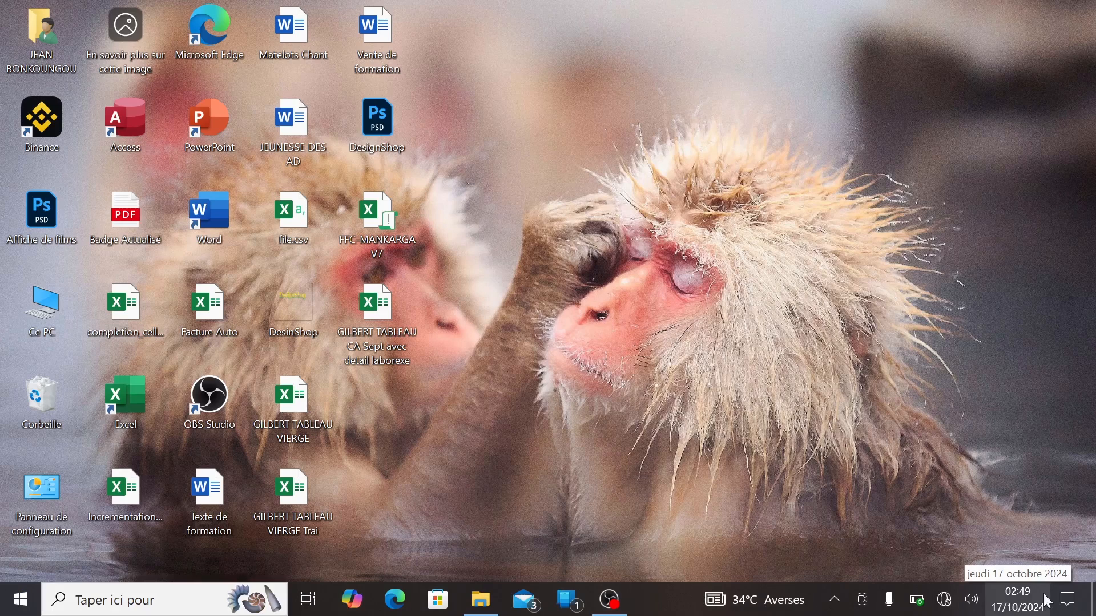
View the notification centre with its quick actions and the clock's calendar, closing each one after viewing.
{"action": "left_click", "coordinate": [1083, 611]}
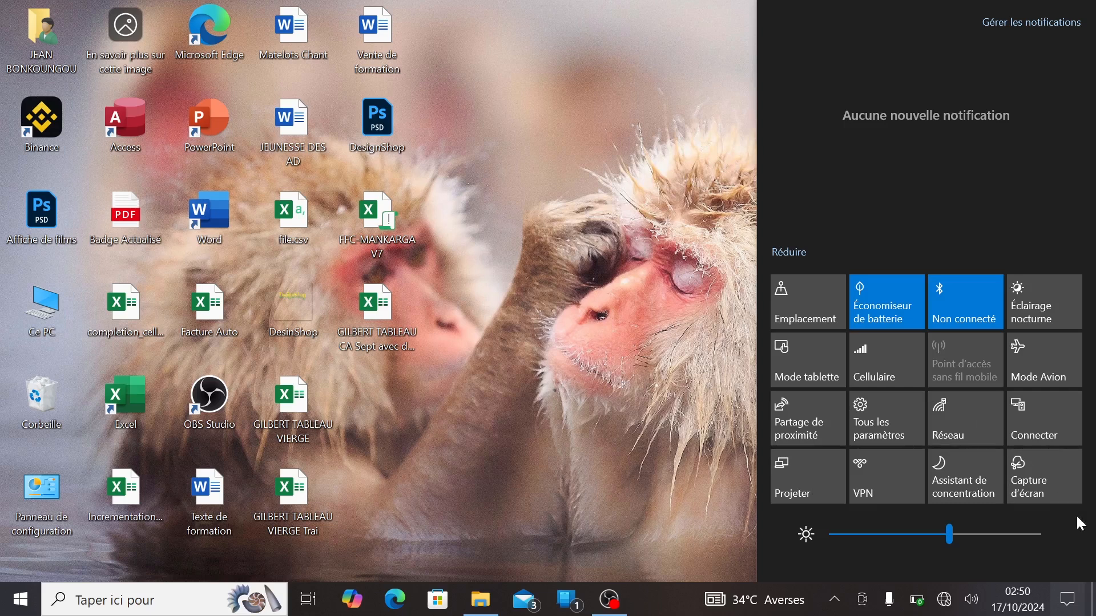
{"action": "left_click", "coordinate": [1076, 604]}
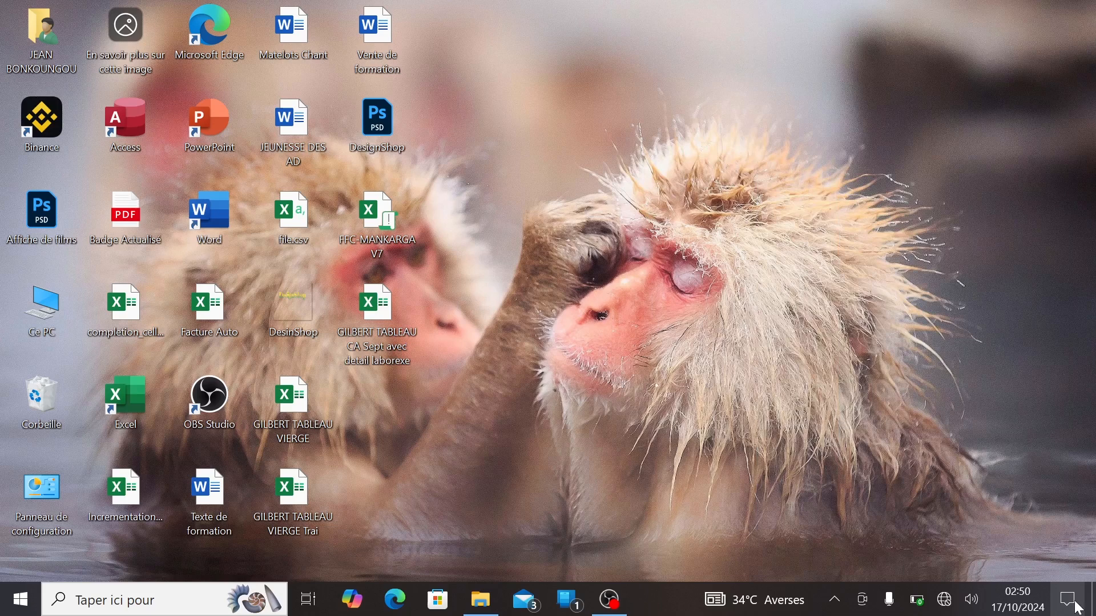
{"action": "left_click", "coordinate": [1013, 605]}
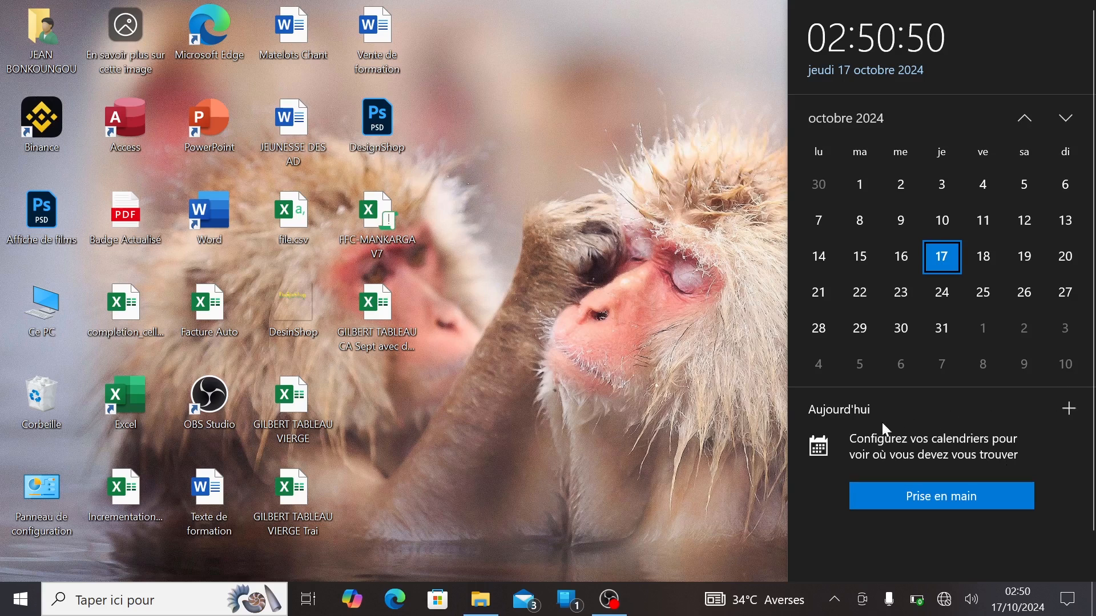
{"action": "left_click", "coordinate": [612, 413]}
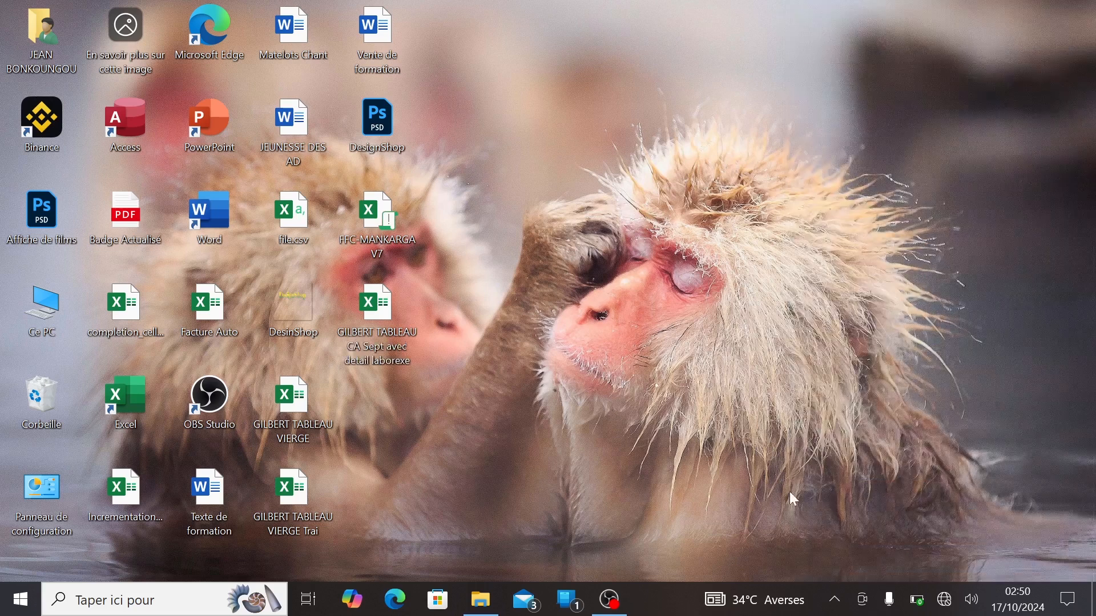
View the system's sound volume control and close it.
{"action": "left_click", "coordinate": [980, 601]}
{"action": "left_click", "coordinate": [980, 600]}
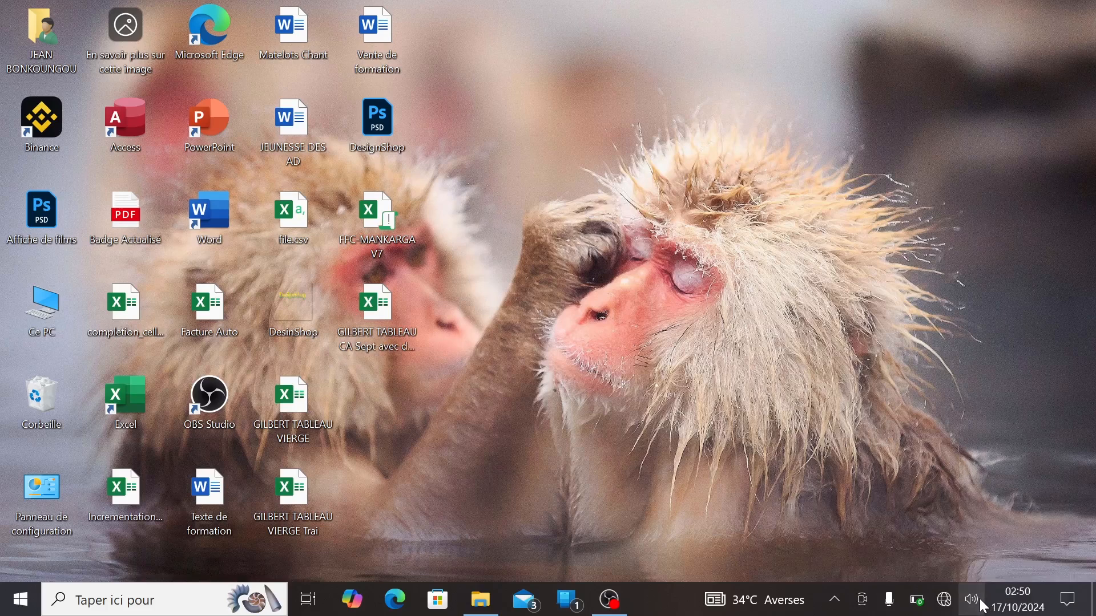
Open the network connections, toggle Wi-Fi off and on, and leave it switched off.
{"action": "left_click", "coordinate": [946, 600]}
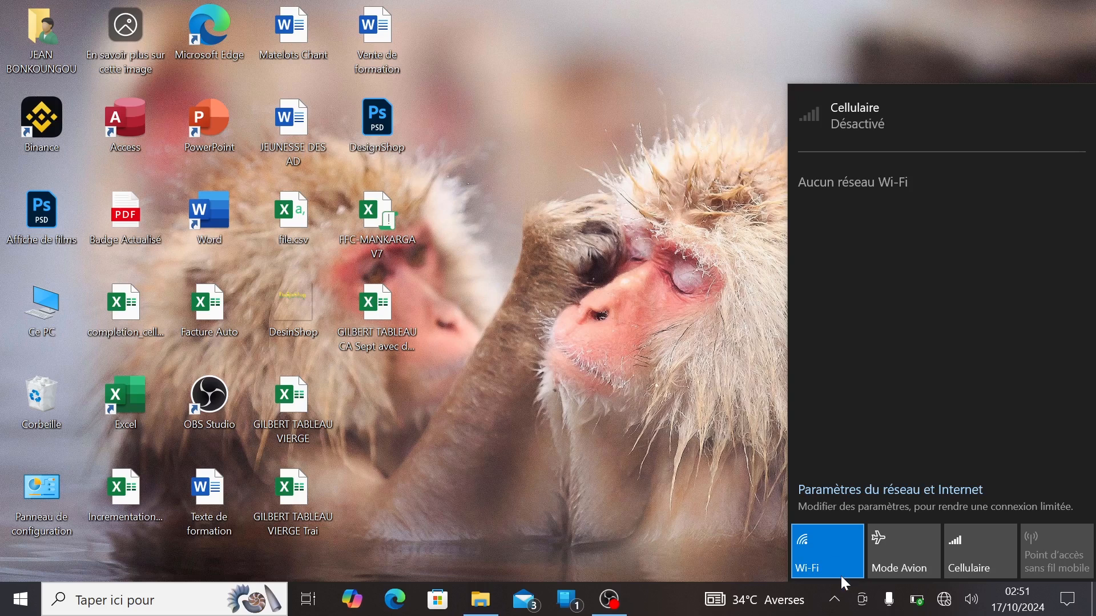
{"action": "left_click", "coordinate": [827, 548]}
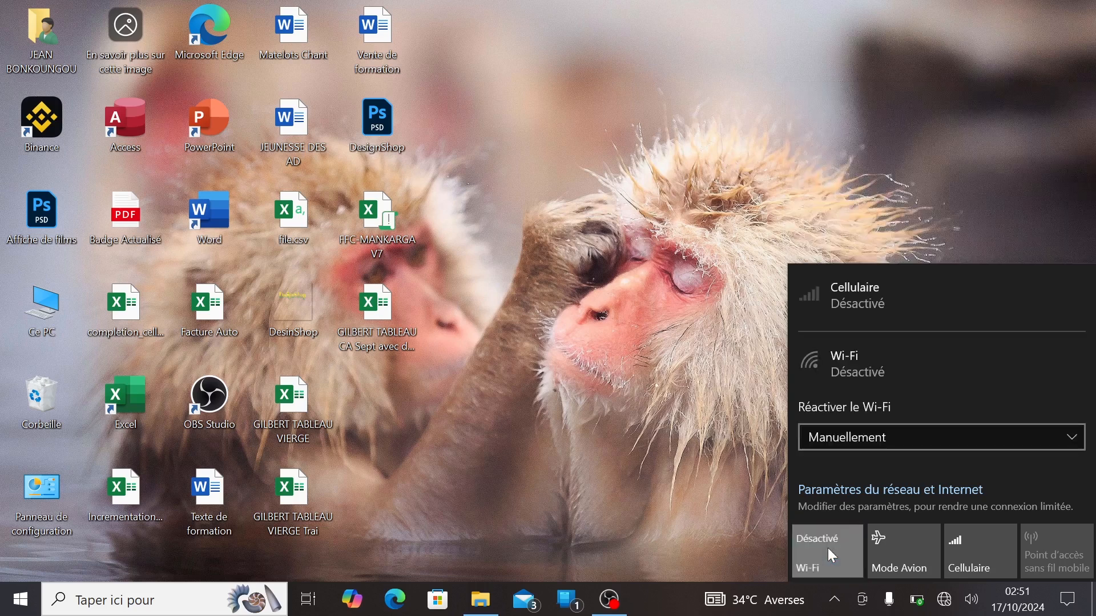
{"action": "left_click", "coordinate": [829, 551]}
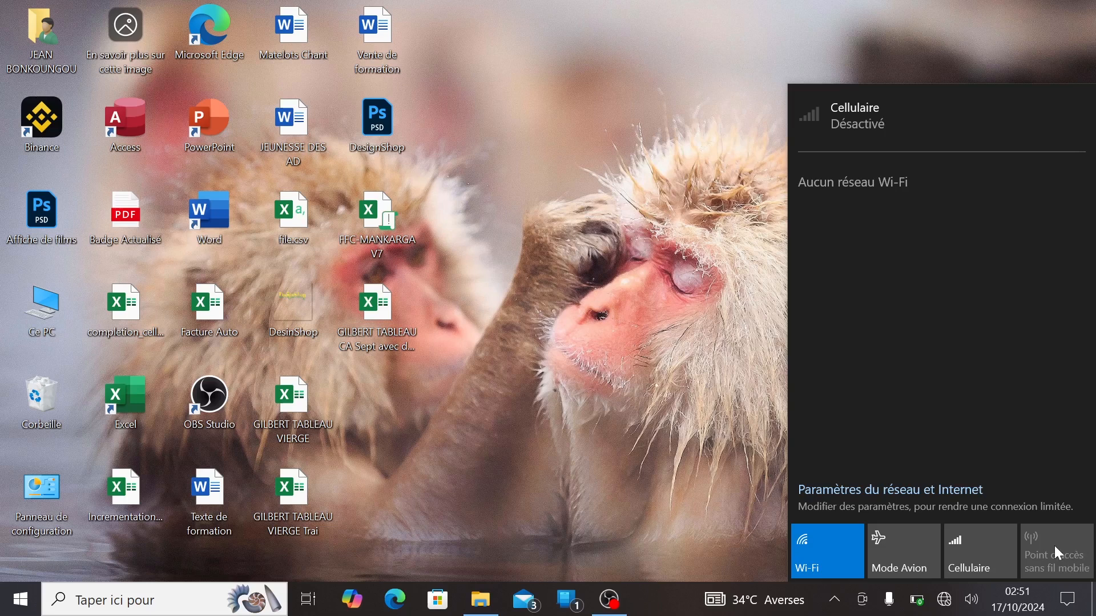
{"action": "left_click", "coordinate": [819, 542]}
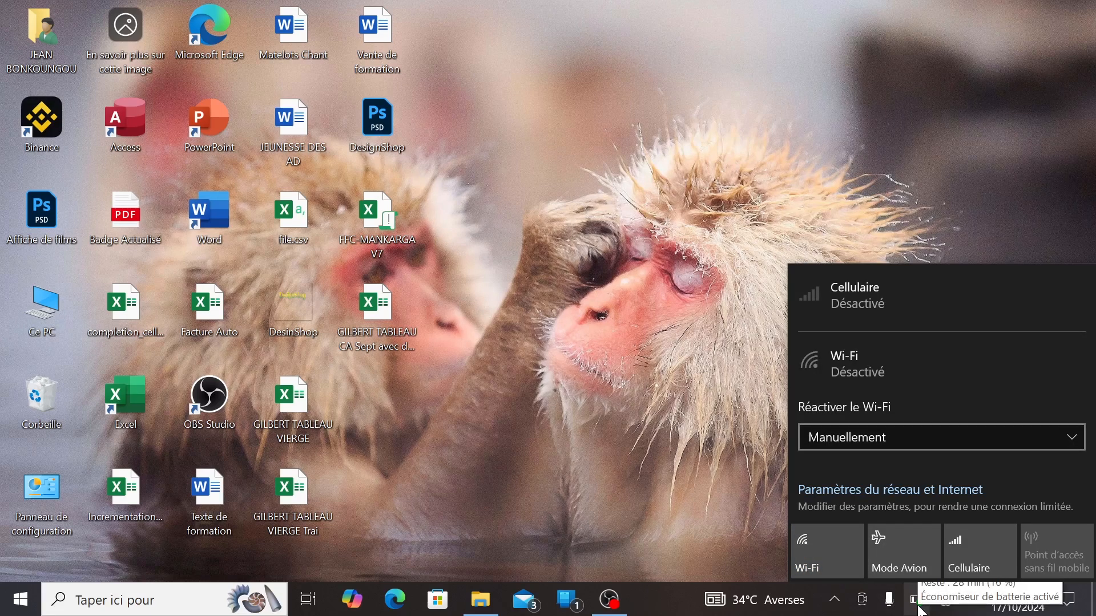
{"action": "left_click", "coordinate": [700, 495]}
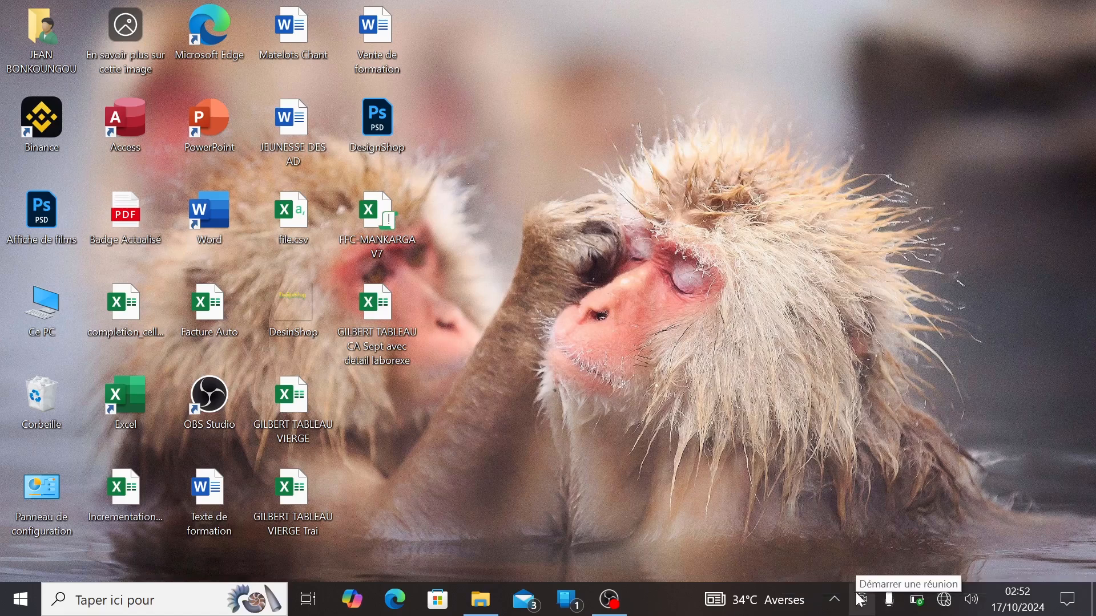
Show the hidden icons of the taskbar's notification area.
{"action": "left_click", "coordinate": [838, 600]}
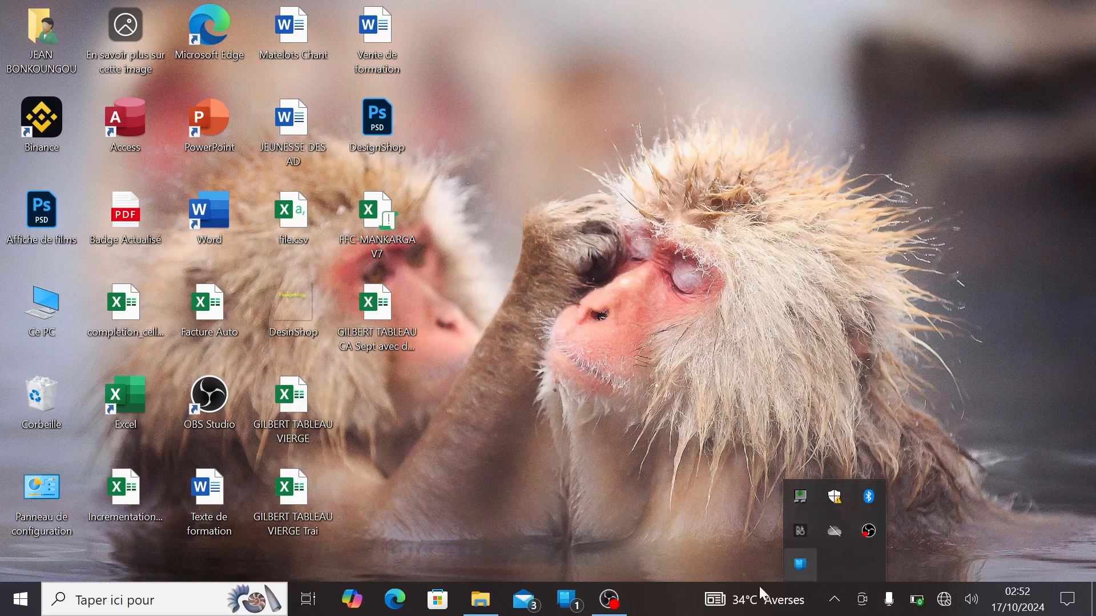
{"action": "left_click", "coordinate": [772, 608]}
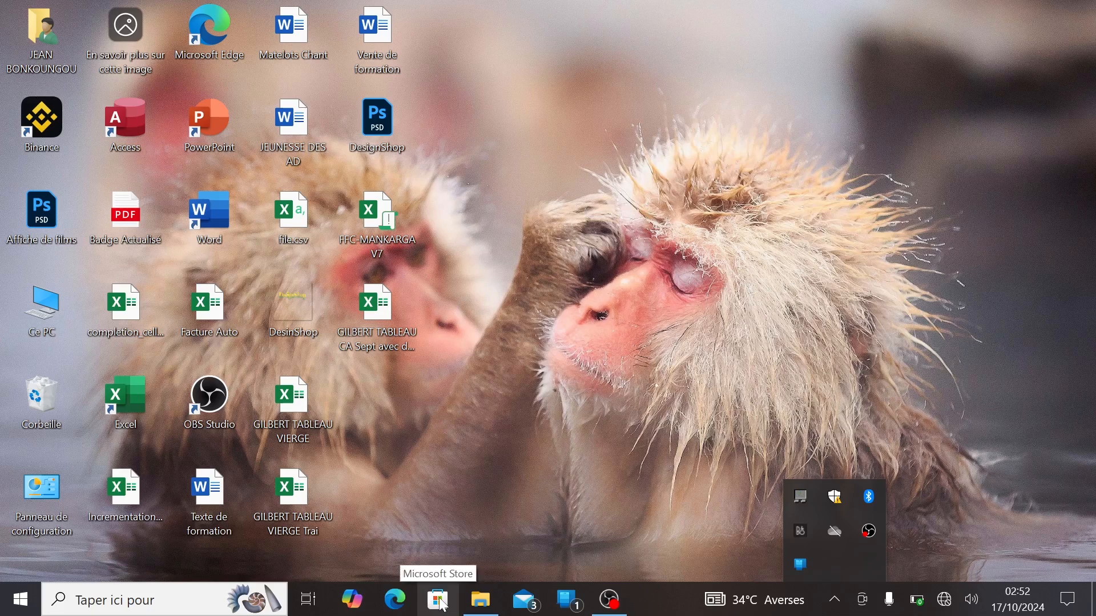
Move the Microsoft Store shortcut after OBS Studio on the taskbar and unpin Microsoft Edge from the taskbar.
{"action": "left_click_drag", "start_coordinate": [444, 607], "coordinate": [610, 613]}
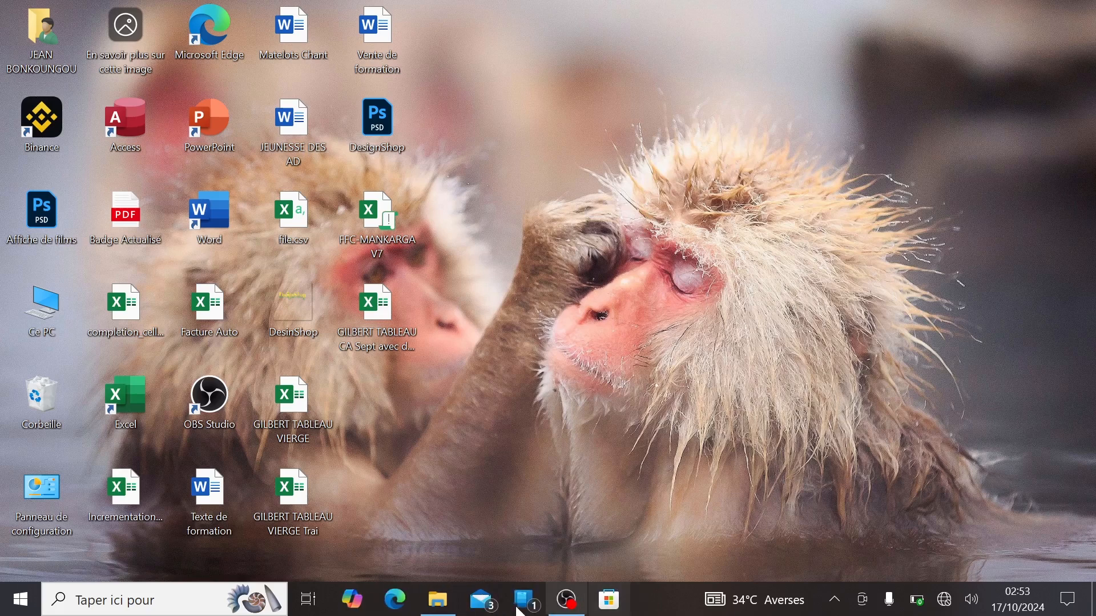
{"action": "left_click_drag", "start_coordinate": [404, 611], "coordinate": [433, 493]}
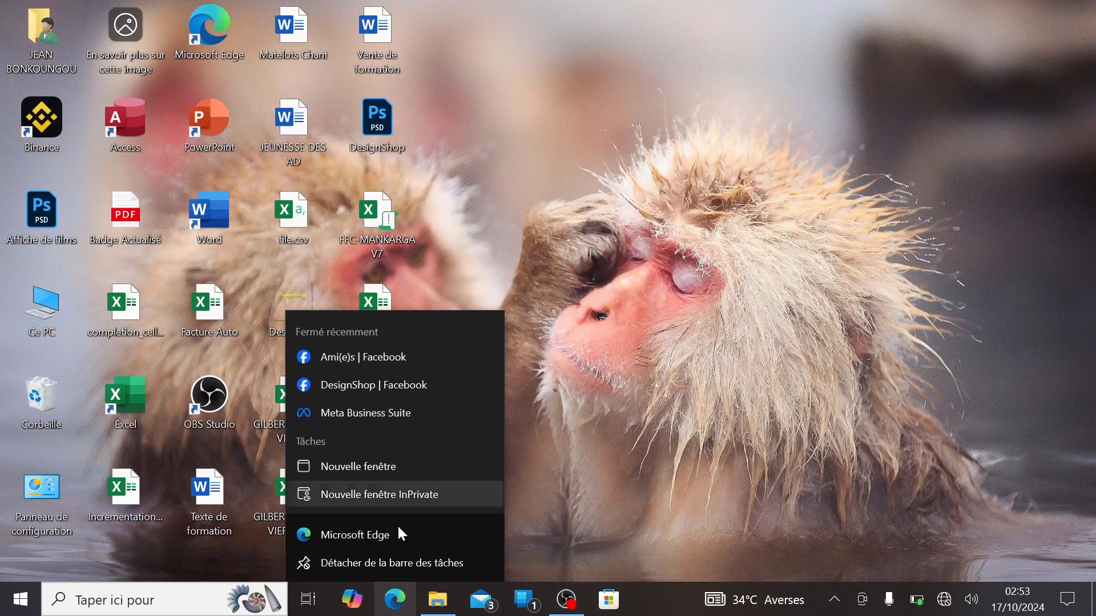
{"action": "left_click", "coordinate": [386, 566]}
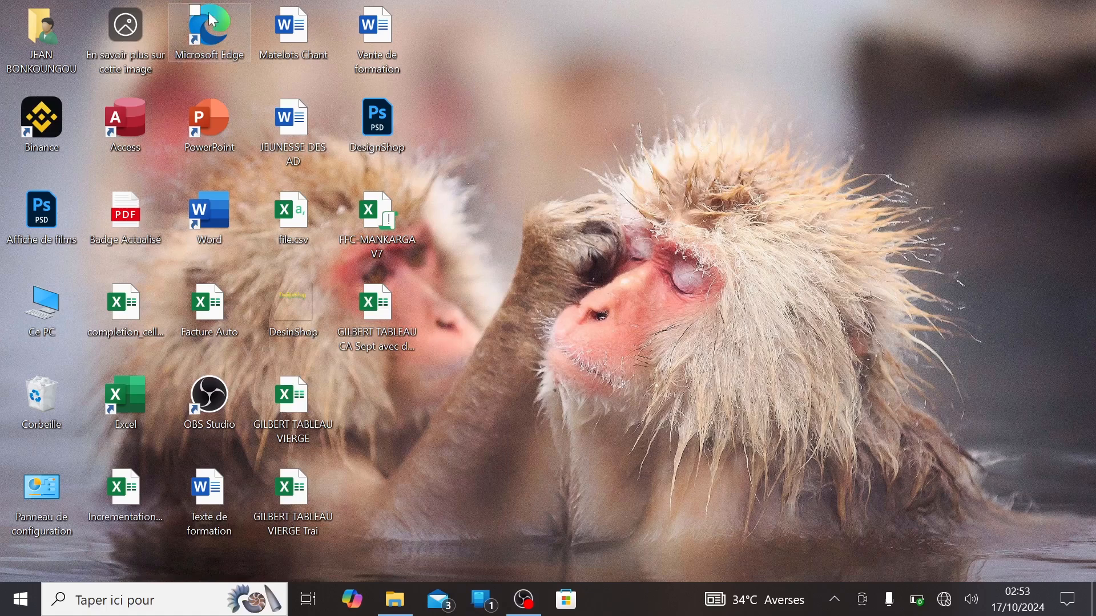
Pin the desktop's Microsoft Edge shortcut to the taskbar and place it between Copilot and File Explorer.
{"action": "left_click_drag", "start_coordinate": [208, 12], "coordinate": [628, 601]}
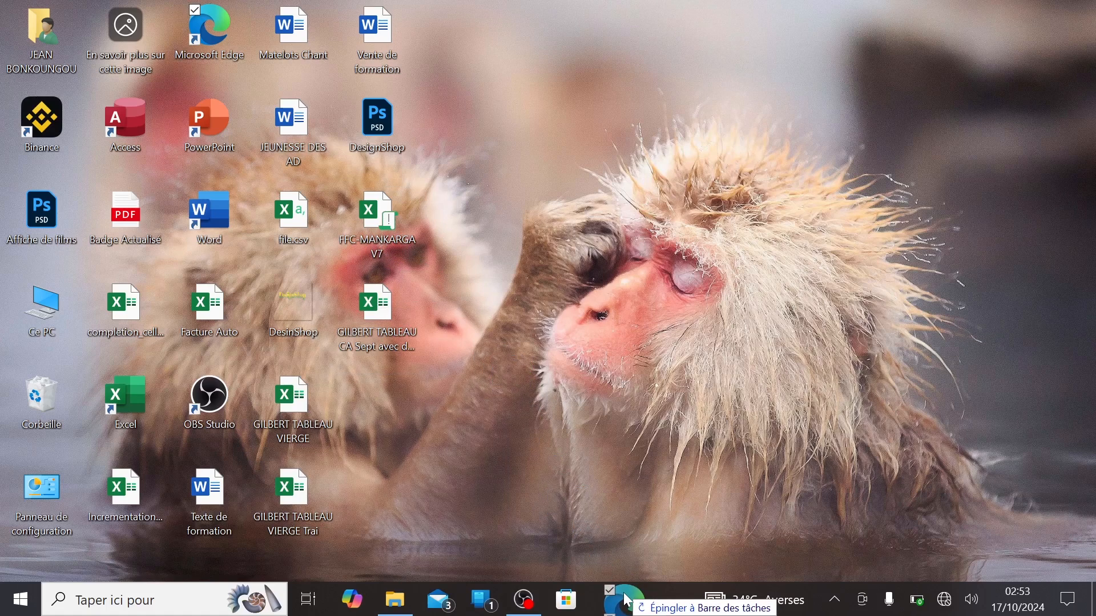
{"action": "left_click_drag", "start_coordinate": [628, 601], "coordinate": [628, 601]}
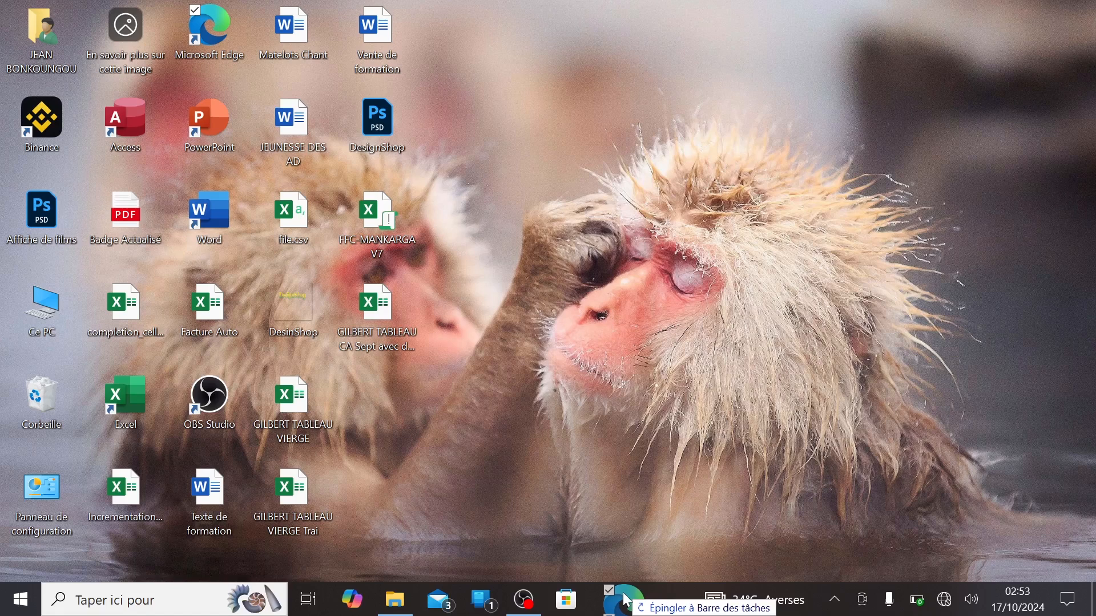
{"action": "left_click_drag", "start_coordinate": [628, 601], "coordinate": [628, 601]}
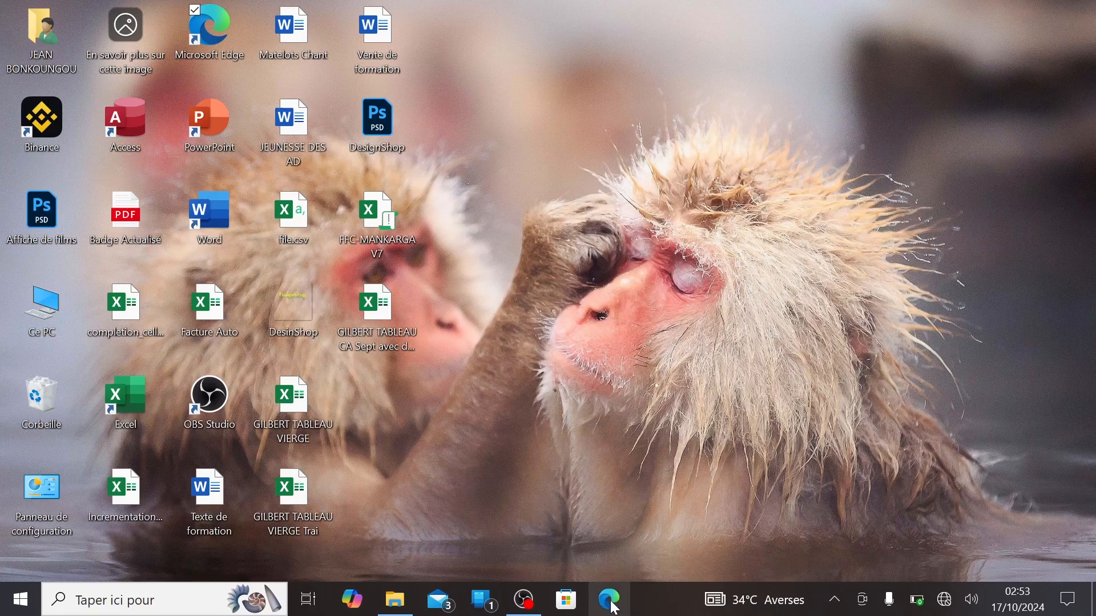
{"action": "left_click_drag", "start_coordinate": [628, 601], "coordinate": [395, 600]}
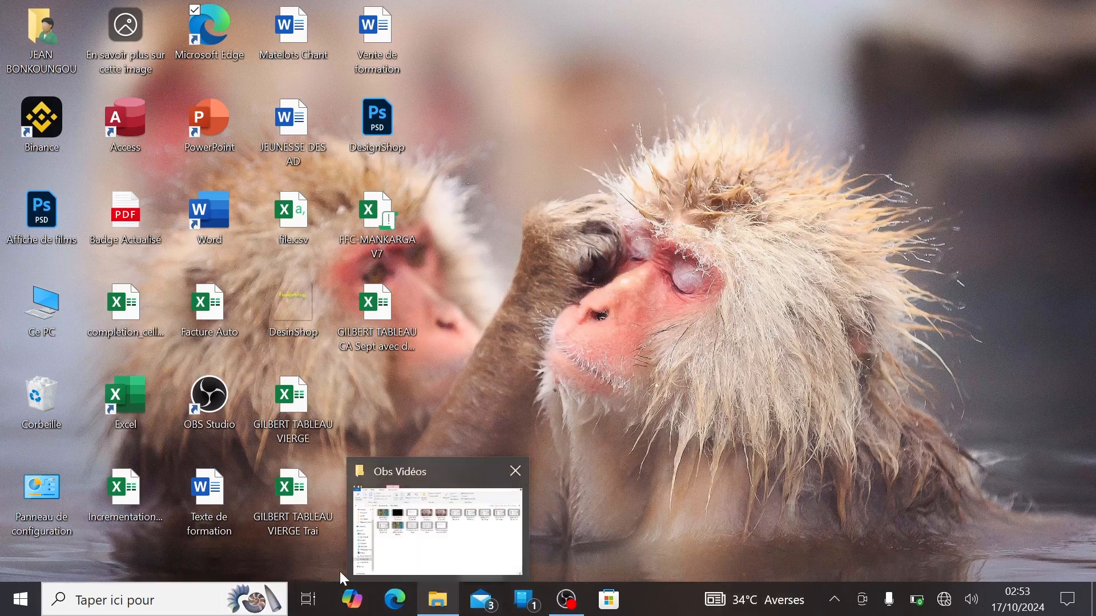
Open Task View, examine the open windows and the timeline of earlier activities, and return to the desktop.
{"action": "left_click", "coordinate": [309, 600]}
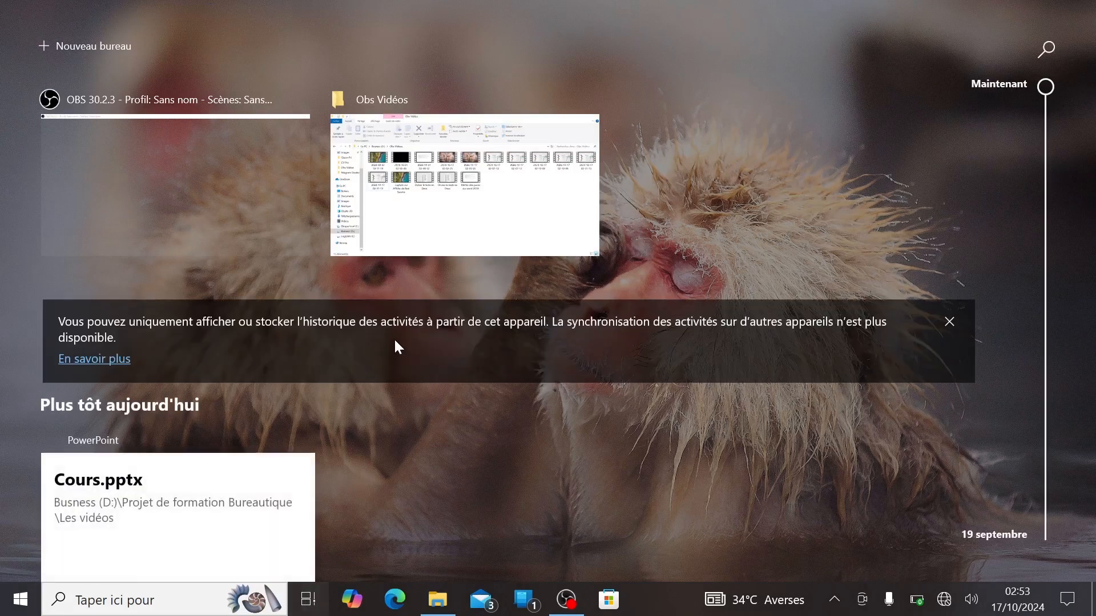
{"action": "scroll", "coordinate": [395, 342], "scroll_direction": "down", "scroll_amount": 2}
{"action": "scroll", "coordinate": [395, 341], "scroll_direction": "up", "scroll_amount": 1}
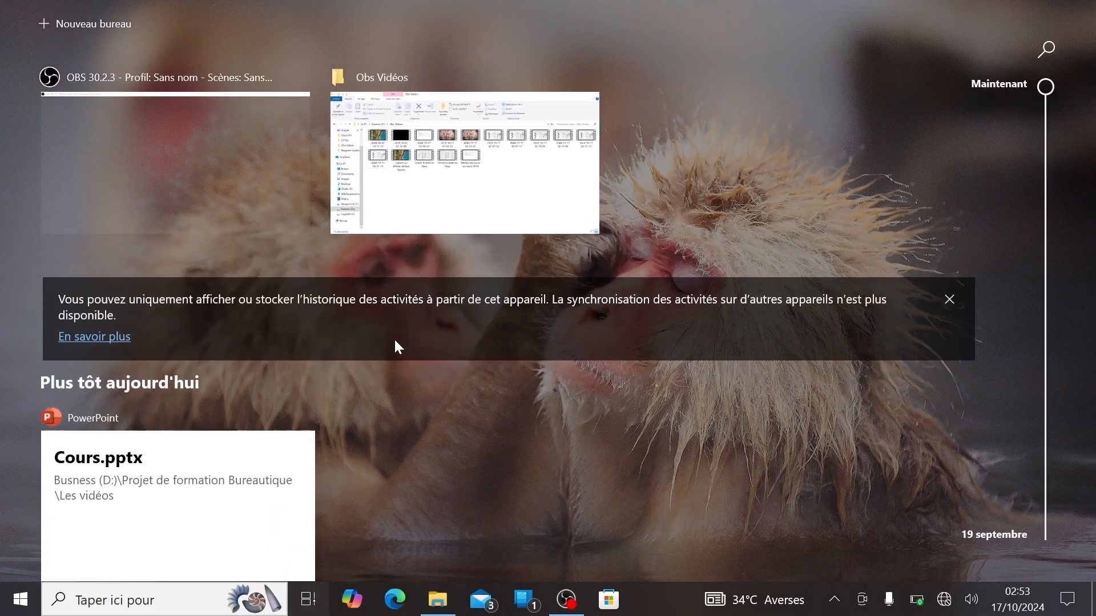
{"action": "scroll", "coordinate": [395, 341], "scroll_direction": "down", "scroll_amount": 9}
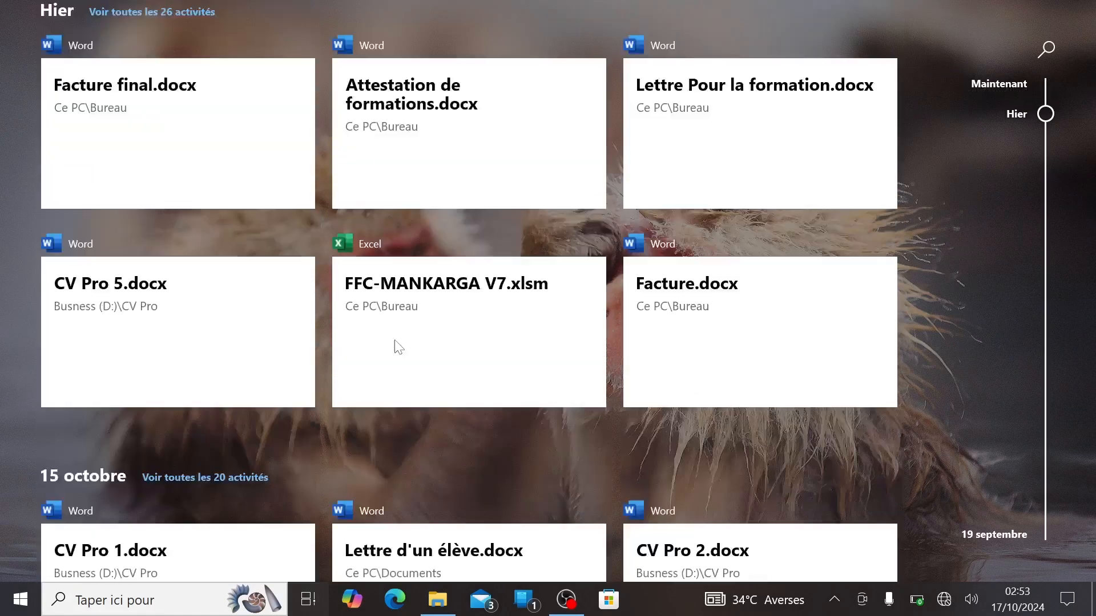
{"action": "scroll", "coordinate": [398, 347], "scroll_direction": "down", "scroll_amount": 12}
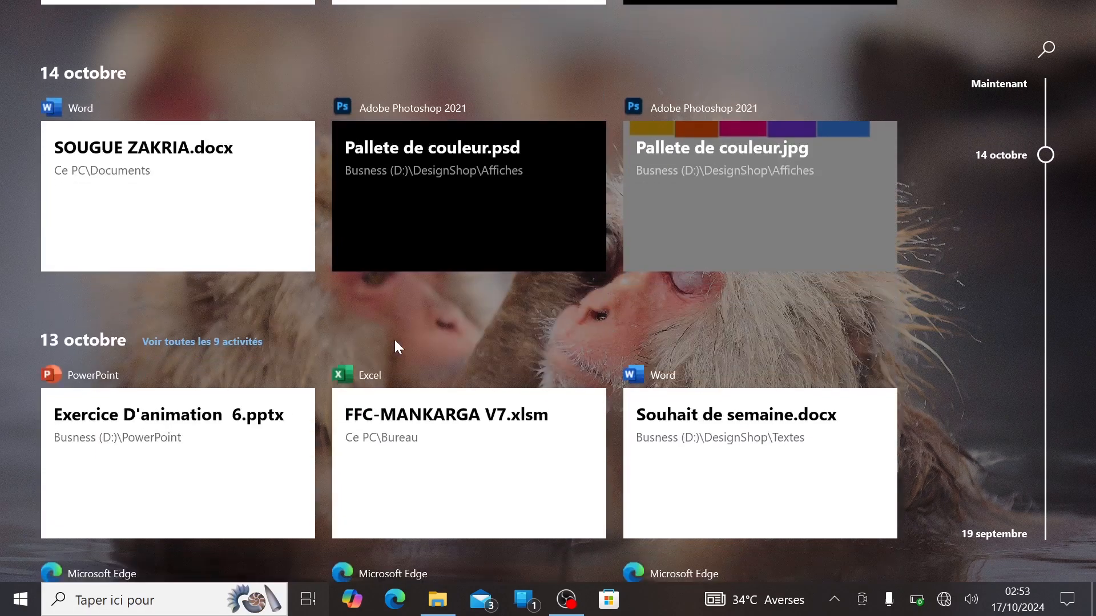
{"action": "scroll", "coordinate": [395, 340], "scroll_direction": "down", "scroll_amount": 1}
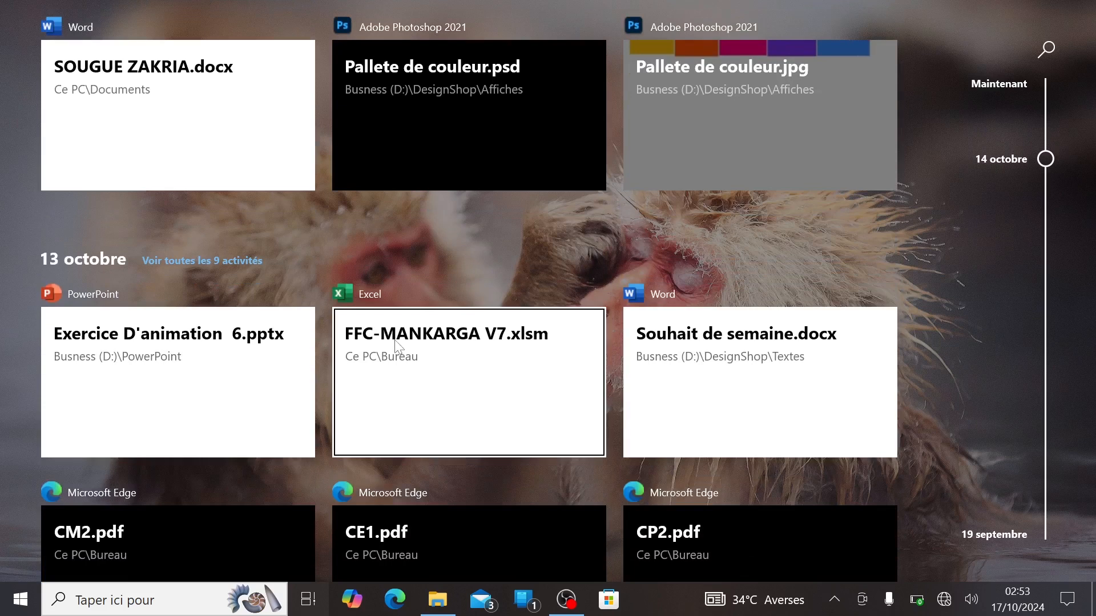
{"action": "scroll", "coordinate": [395, 341], "scroll_direction": "down", "scroll_amount": 1}
{"action": "scroll", "coordinate": [395, 341], "scroll_direction": "up", "scroll_amount": 2}
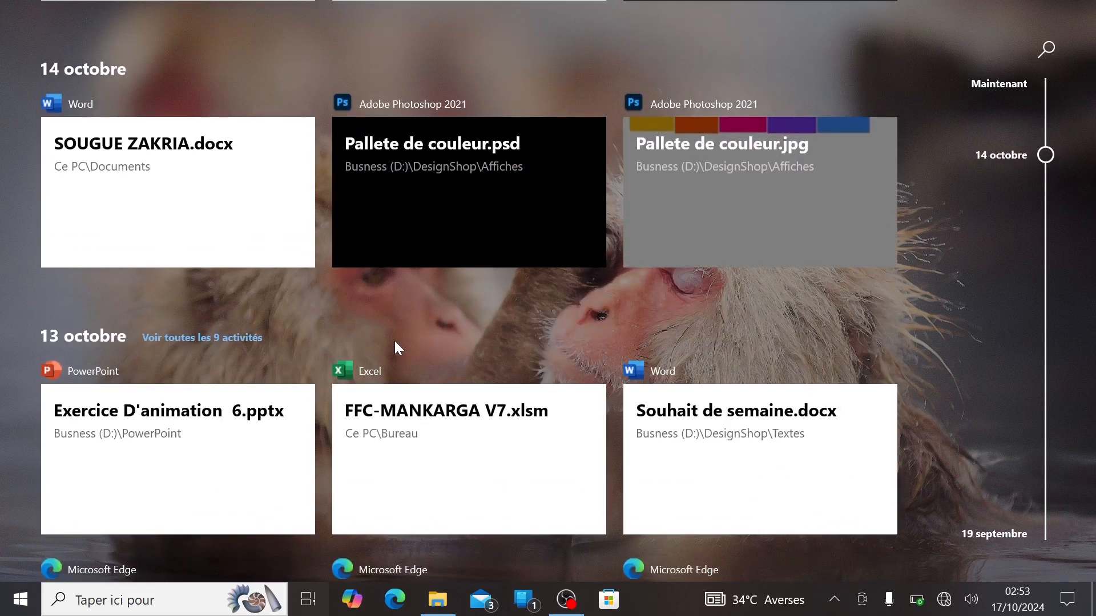
{"action": "scroll", "coordinate": [395, 340], "scroll_direction": "down", "scroll_amount": 6}
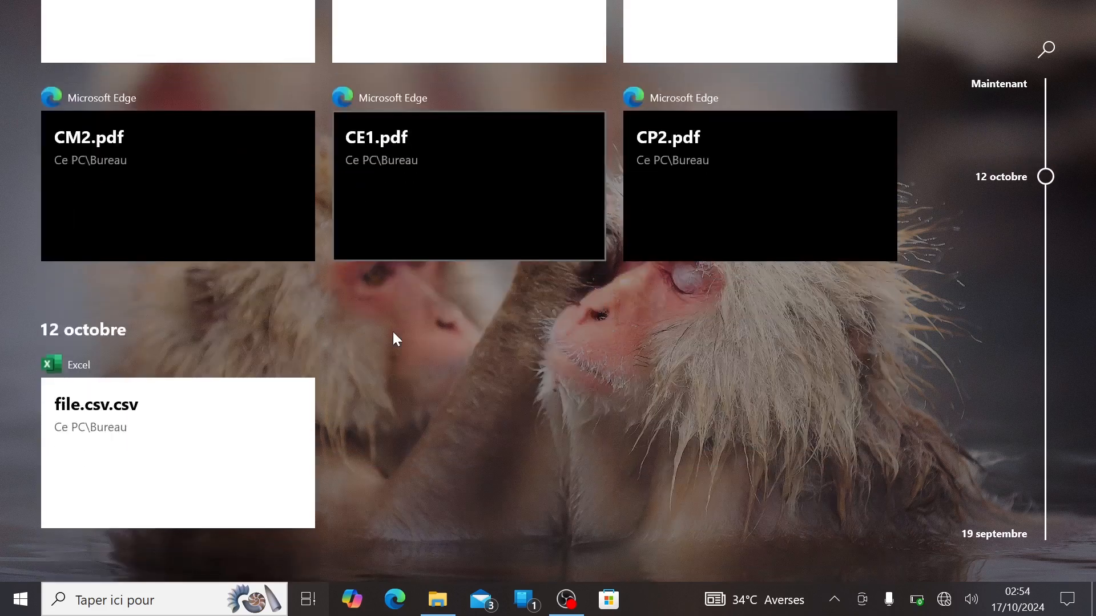
{"action": "scroll", "coordinate": [393, 332], "scroll_direction": "down", "scroll_amount": 11}
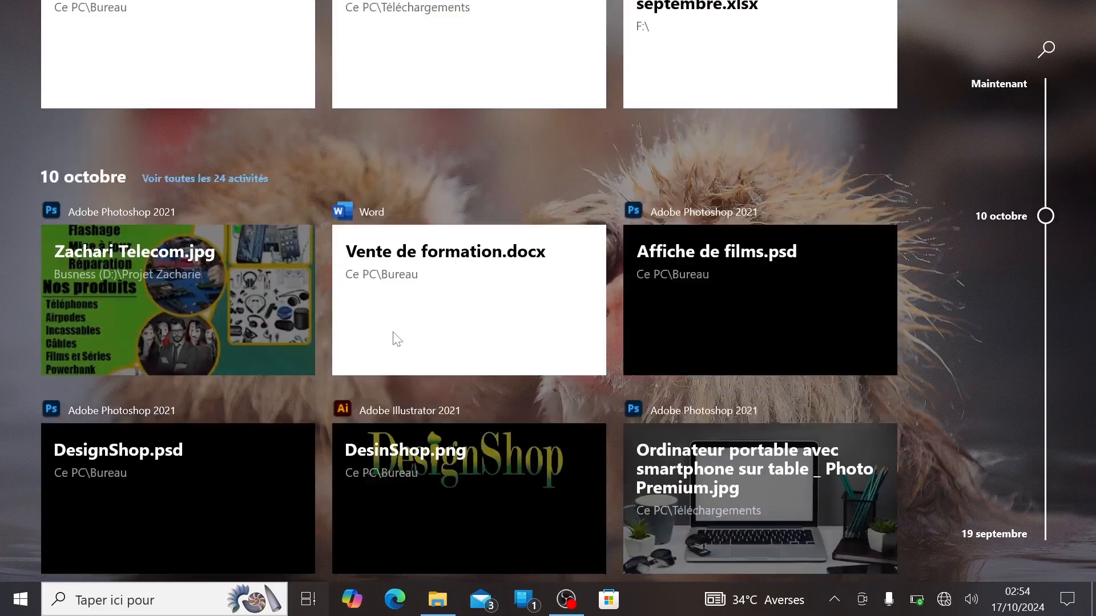
{"action": "scroll", "coordinate": [394, 334], "scroll_direction": "down", "scroll_amount": 9}
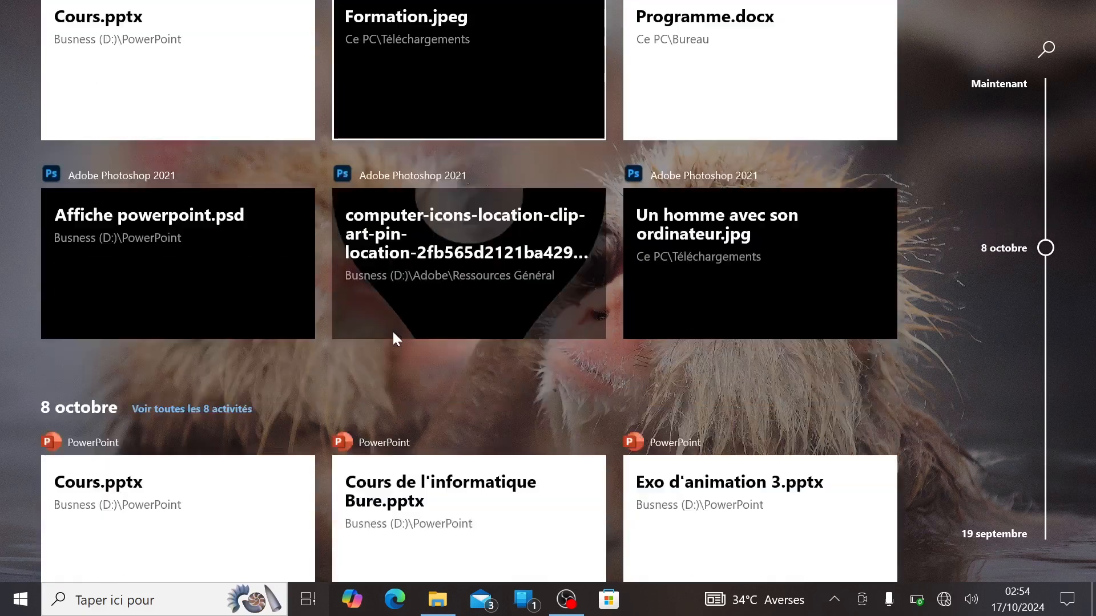
{"action": "scroll", "coordinate": [393, 333], "scroll_direction": "down", "scroll_amount": 3}
{"action": "scroll", "coordinate": [393, 333], "scroll_direction": "up", "scroll_amount": 12}
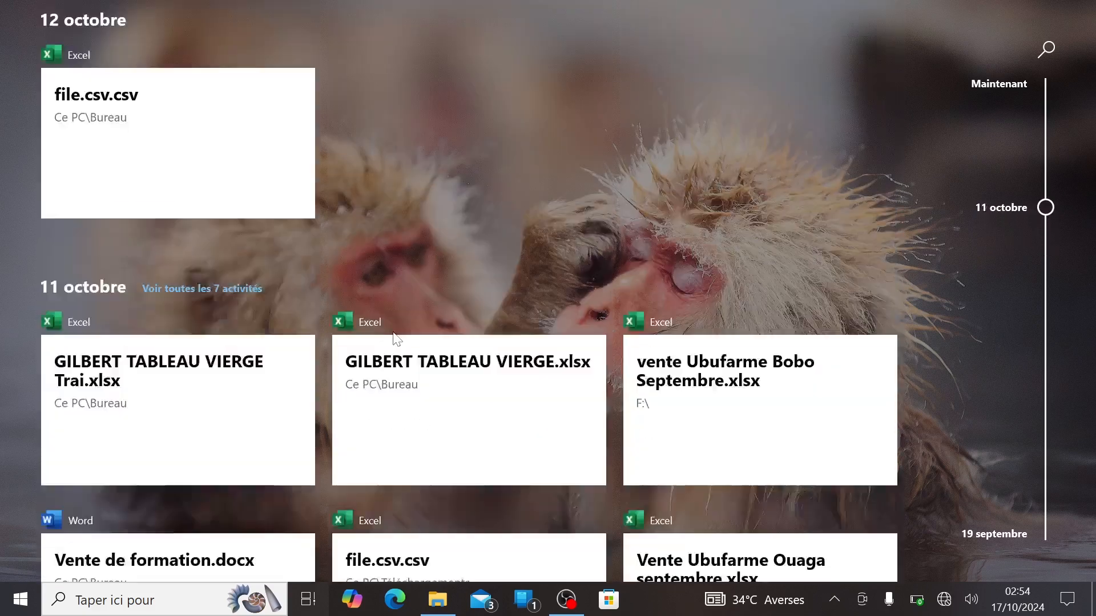
{"action": "scroll", "coordinate": [394, 333], "scroll_direction": "up", "scroll_amount": 15}
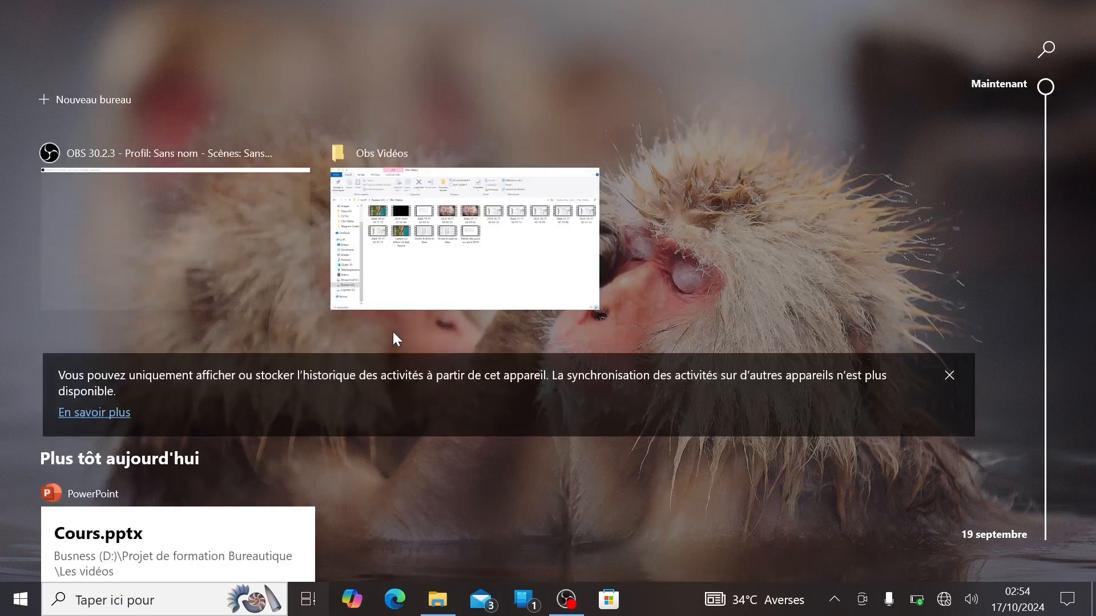
{"action": "left_click", "coordinate": [708, 44]}
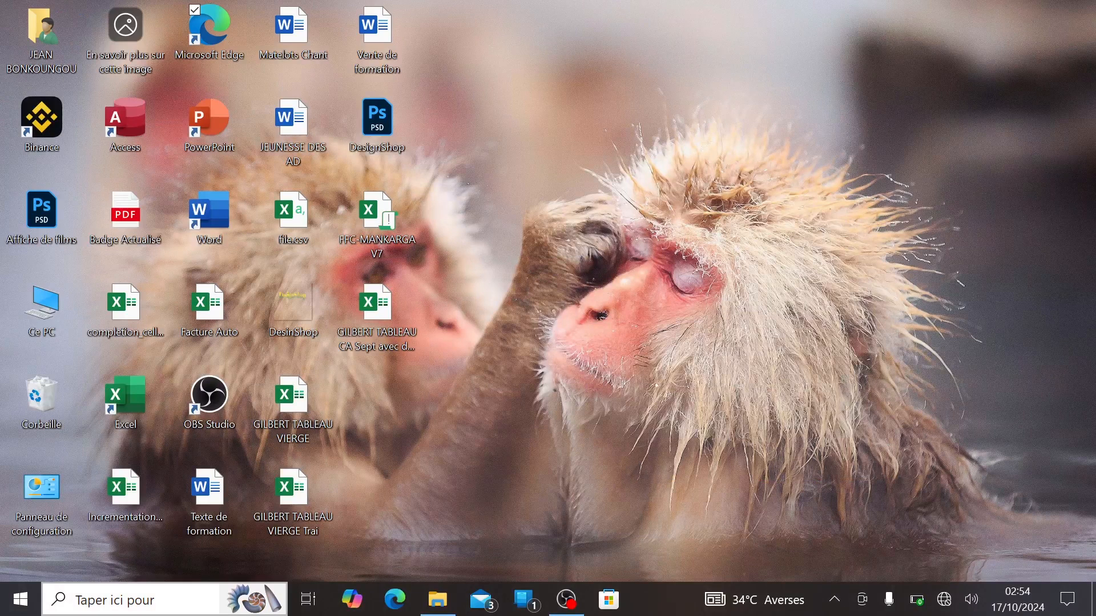
View the Windows search panel, and examine the alphabetical list of installed apps in Start.
{"action": "left_click", "coordinate": [182, 609]}
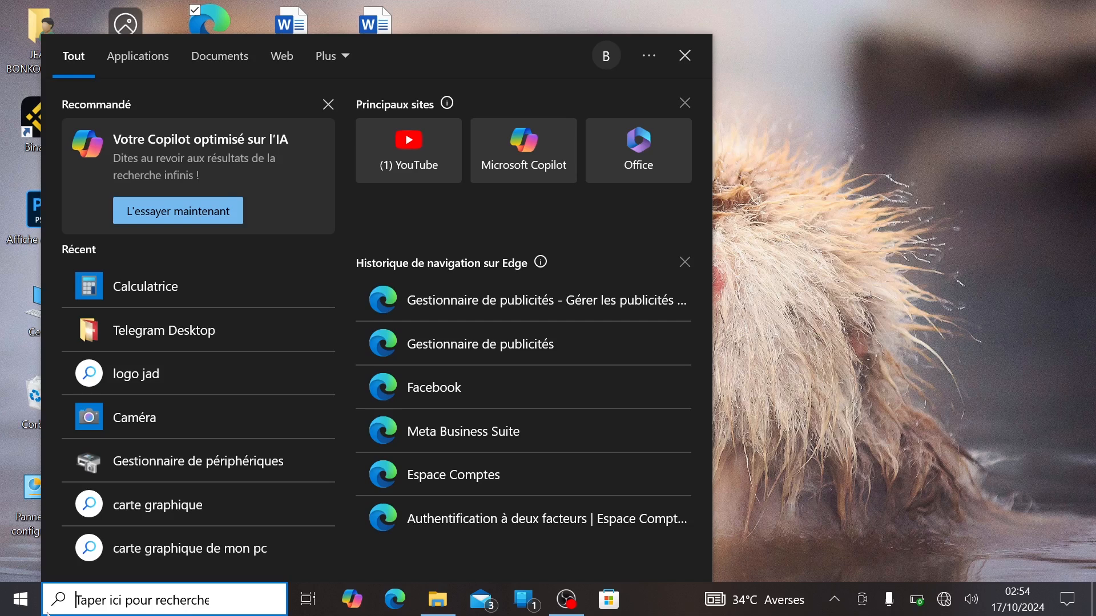
{"action": "left_click", "coordinate": [23, 602]}
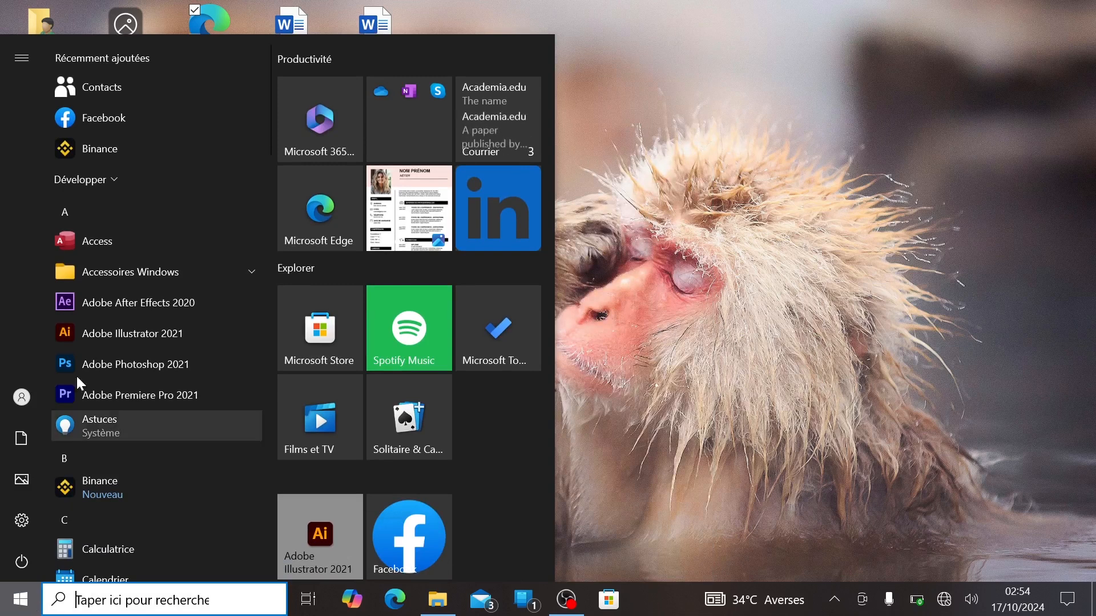
{"action": "scroll", "coordinate": [142, 227], "scroll_direction": "down", "scroll_amount": 3}
{"action": "scroll", "coordinate": [143, 227], "scroll_direction": "down", "scroll_amount": 20}
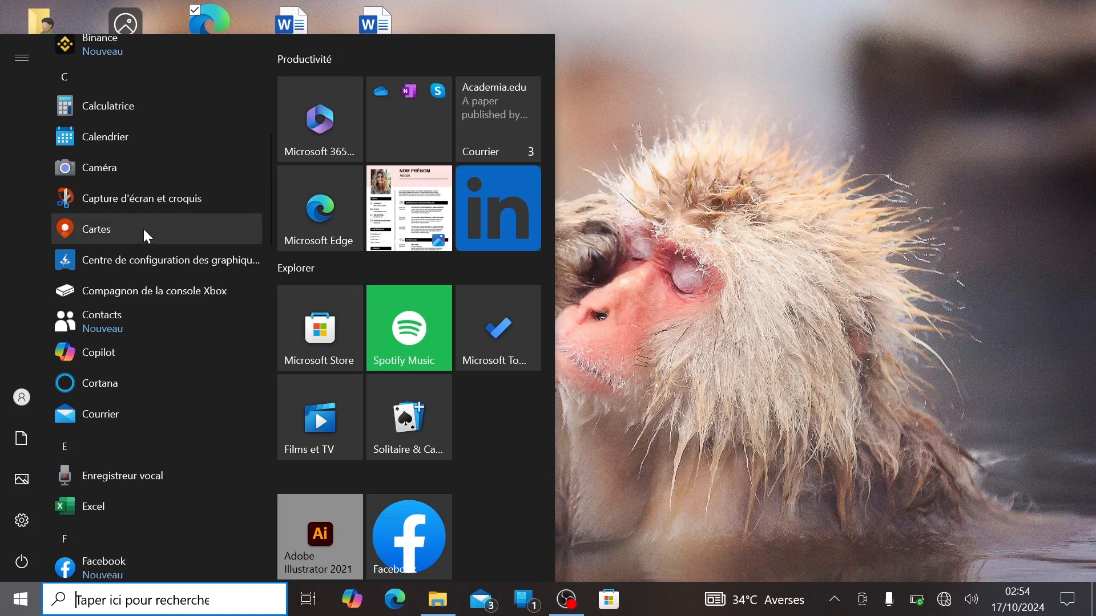
{"action": "scroll", "coordinate": [142, 228], "scroll_direction": "up", "scroll_amount": 15}
{"action": "scroll", "coordinate": [143, 227], "scroll_direction": "up", "scroll_amount": 10}
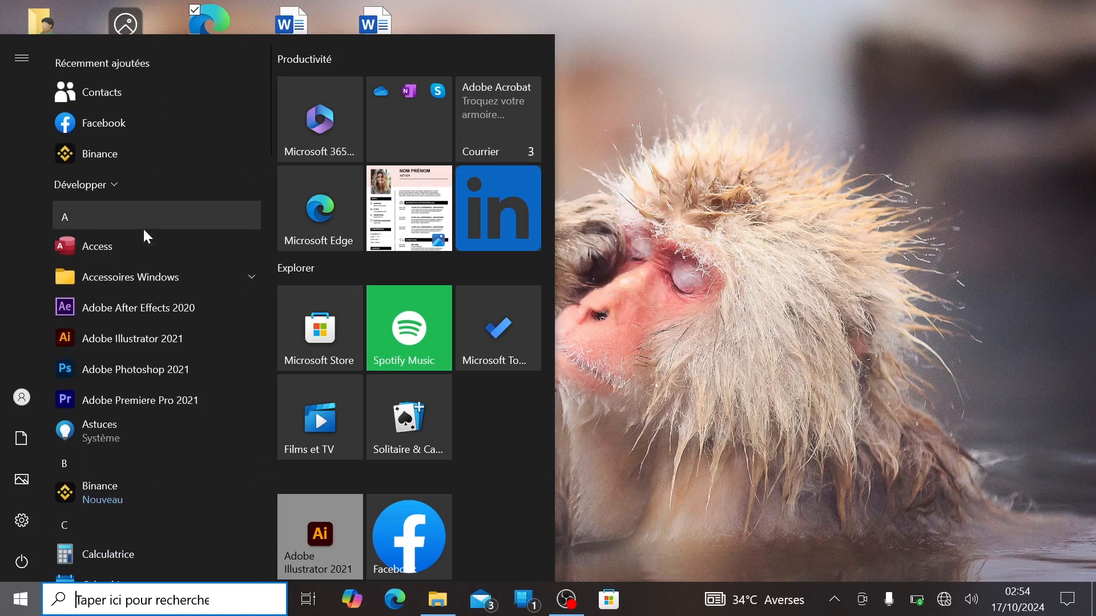
{"action": "scroll", "coordinate": [138, 320], "scroll_direction": "down", "scroll_amount": 5}
{"action": "scroll", "coordinate": [139, 330], "scroll_direction": "down", "scroll_amount": 15}
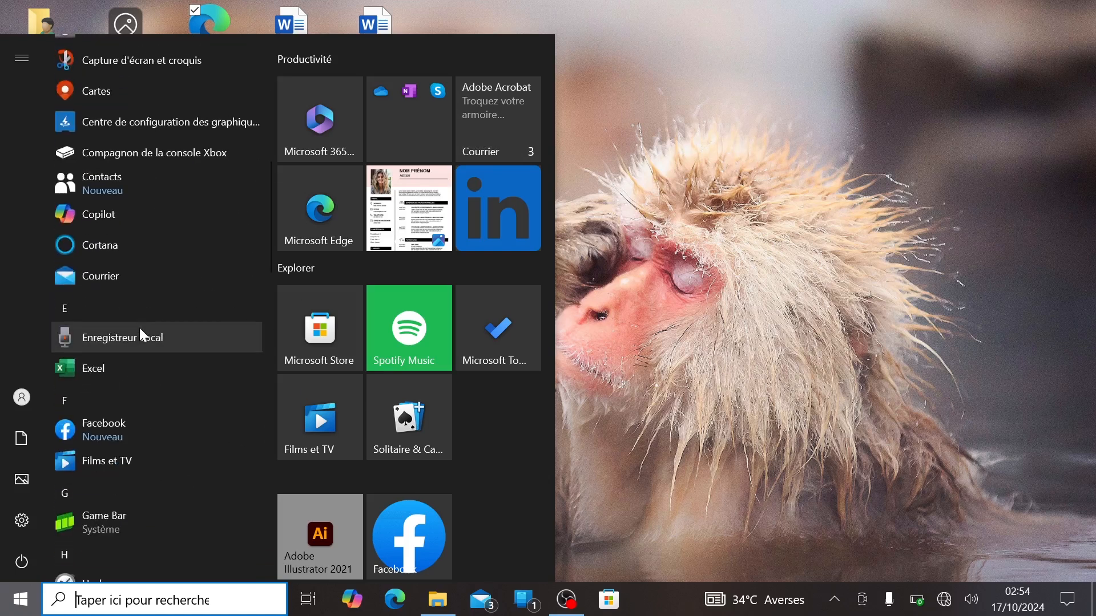
{"action": "scroll", "coordinate": [139, 326], "scroll_direction": "down", "scroll_amount": 8}
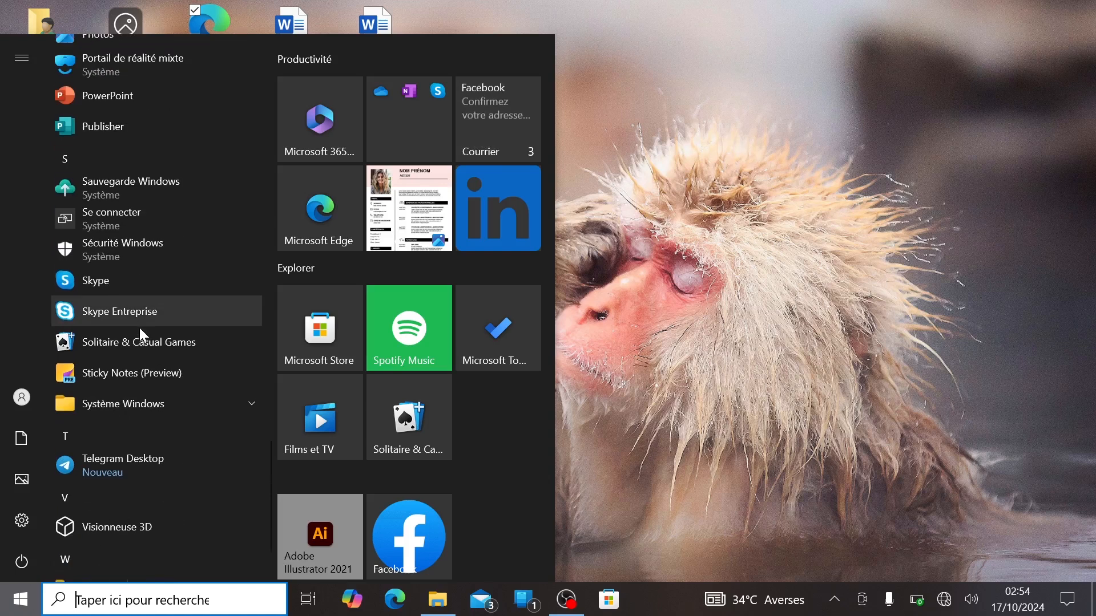
{"action": "scroll", "coordinate": [140, 328], "scroll_direction": "up", "scroll_amount": 7}
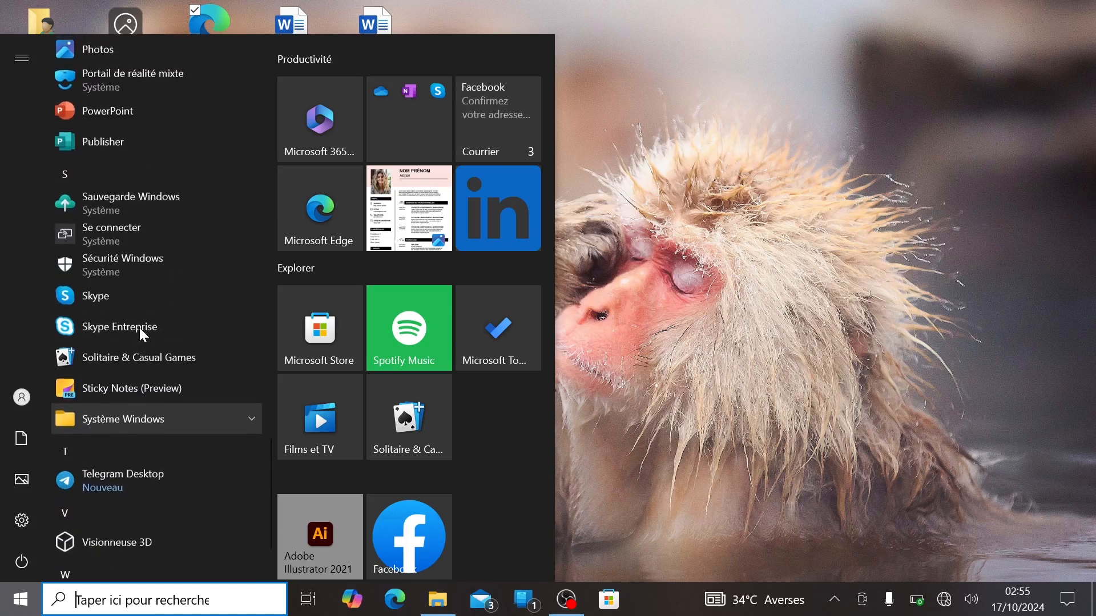
{"action": "scroll", "coordinate": [139, 327], "scroll_direction": "up", "scroll_amount": 2}
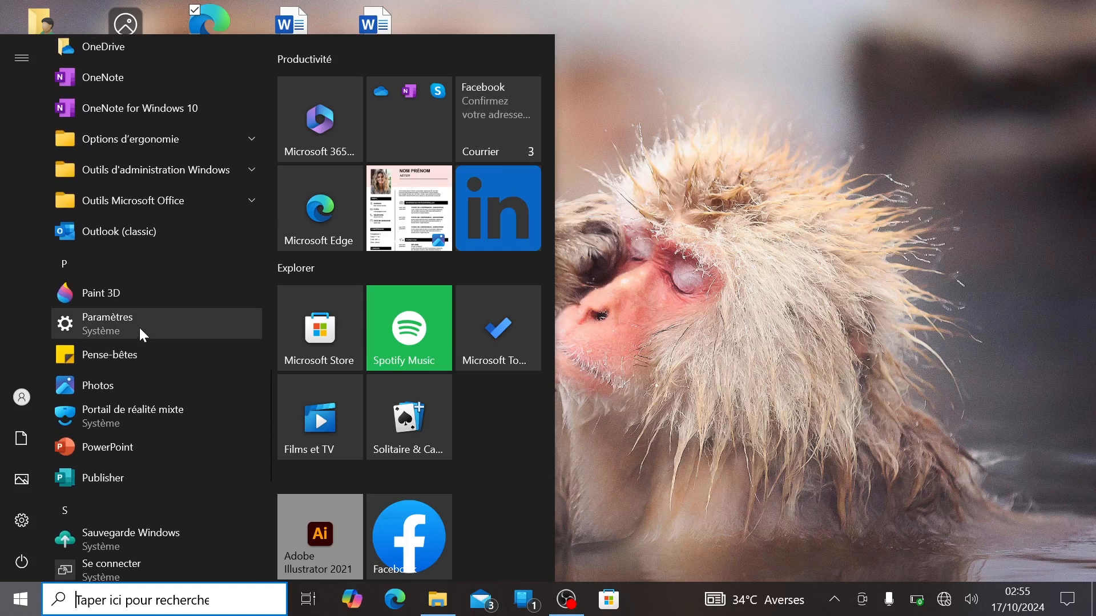
{"action": "scroll", "coordinate": [139, 327], "scroll_direction": "up", "scroll_amount": 10}
{"action": "scroll", "coordinate": [139, 326], "scroll_direction": "up", "scroll_amount": 10}
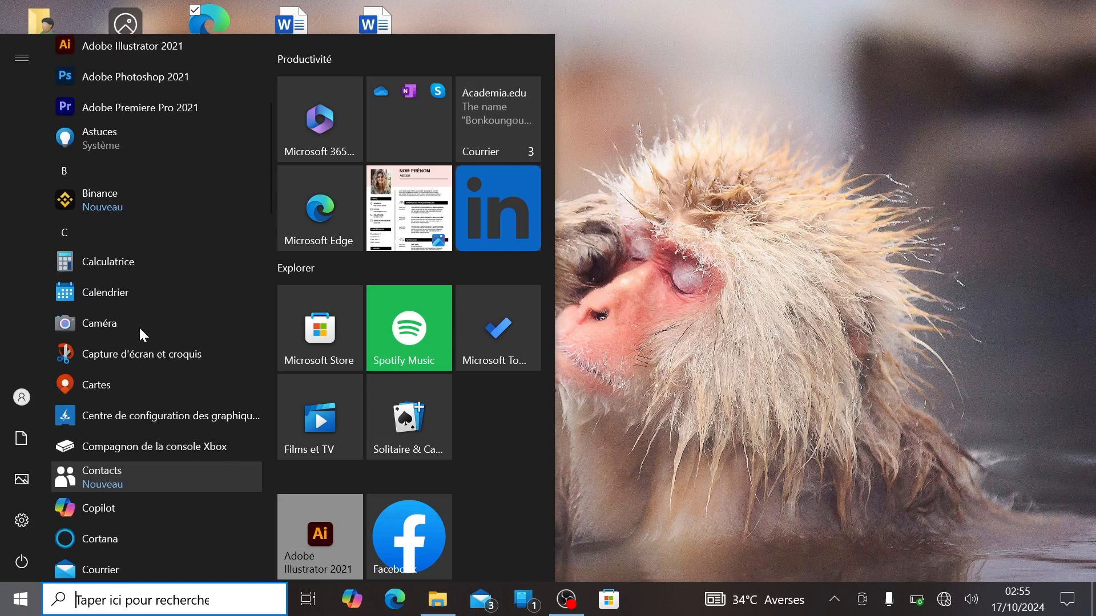
{"action": "scroll", "coordinate": [139, 326], "scroll_direction": "up", "scroll_amount": 3}
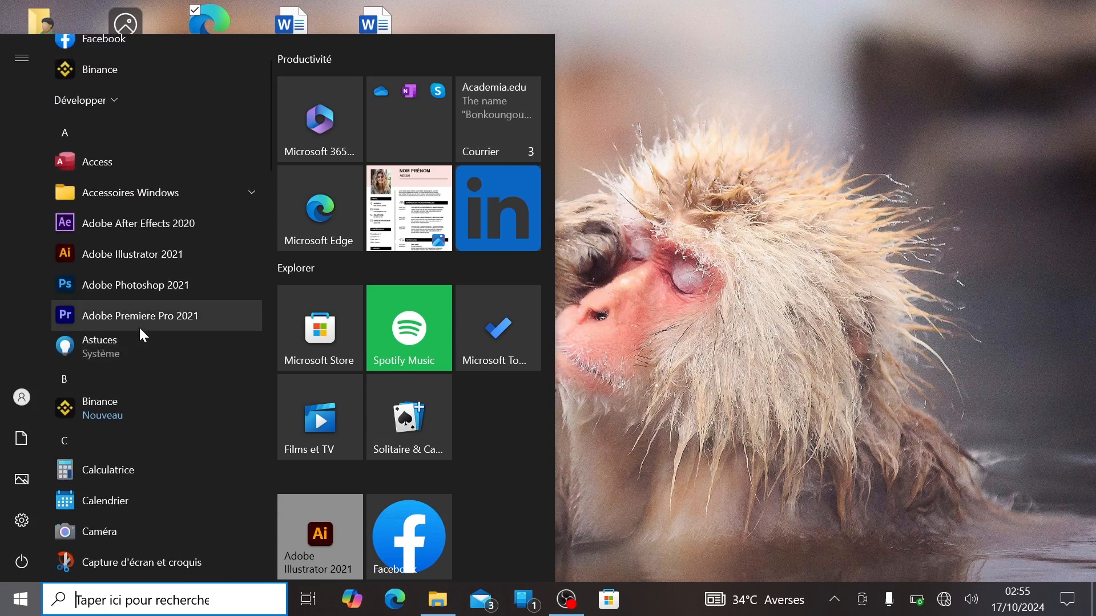
{"action": "scroll", "coordinate": [140, 330], "scroll_direction": "down", "scroll_amount": 2}
{"action": "scroll", "coordinate": [140, 330], "scroll_direction": "down", "scroll_amount": 2}
{"action": "scroll", "coordinate": [139, 327], "scroll_direction": "up", "scroll_amount": 5}
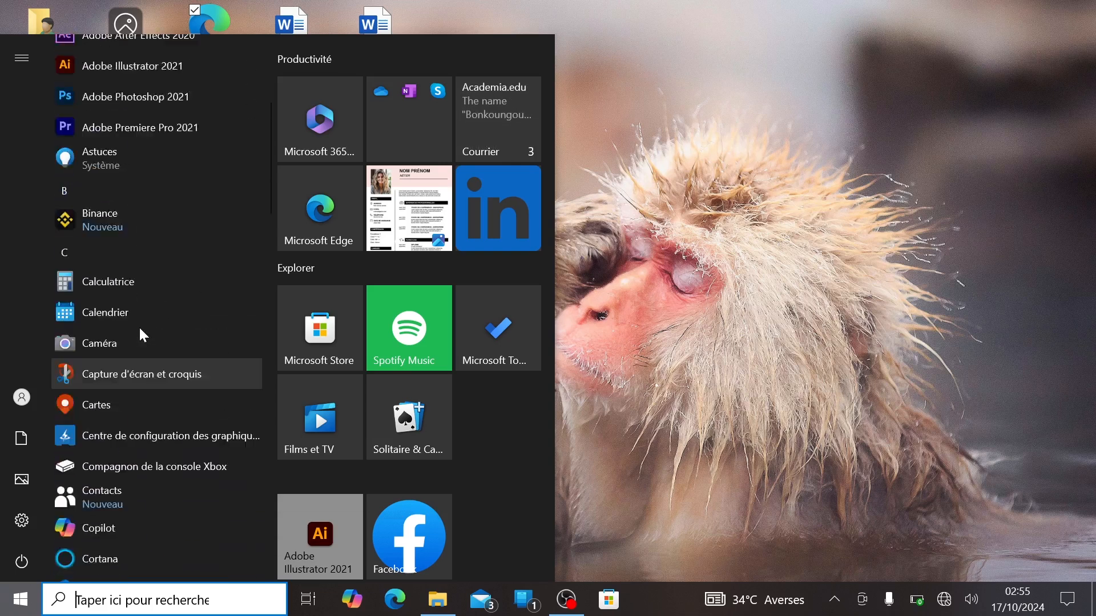
{"action": "scroll", "coordinate": [139, 333], "scroll_direction": "down", "scroll_amount": 1}
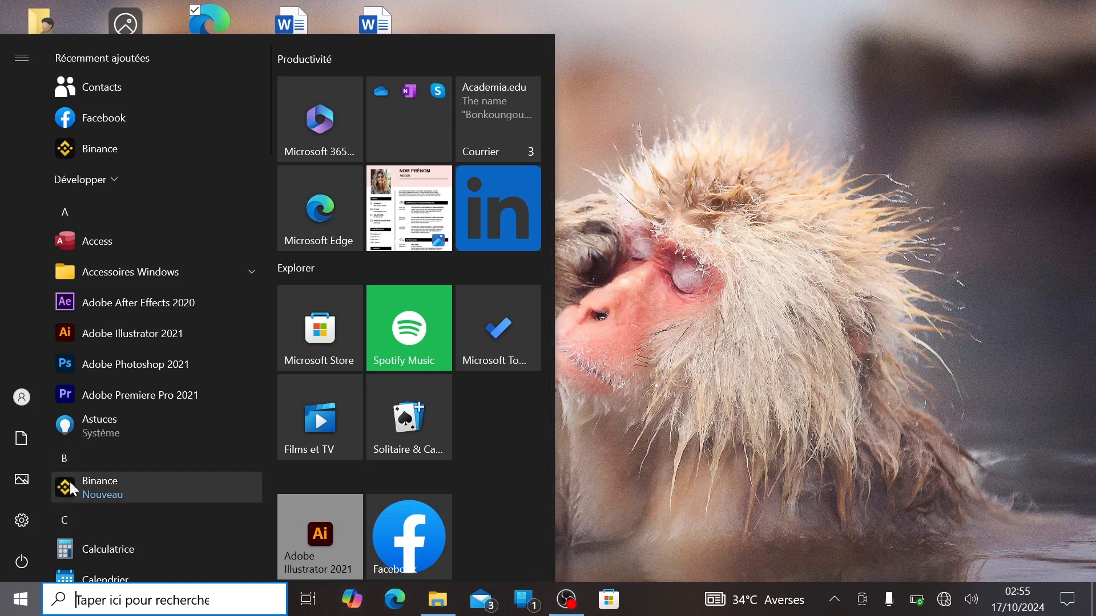
{"action": "scroll", "coordinate": [186, 440], "scroll_direction": "down", "scroll_amount": 3}
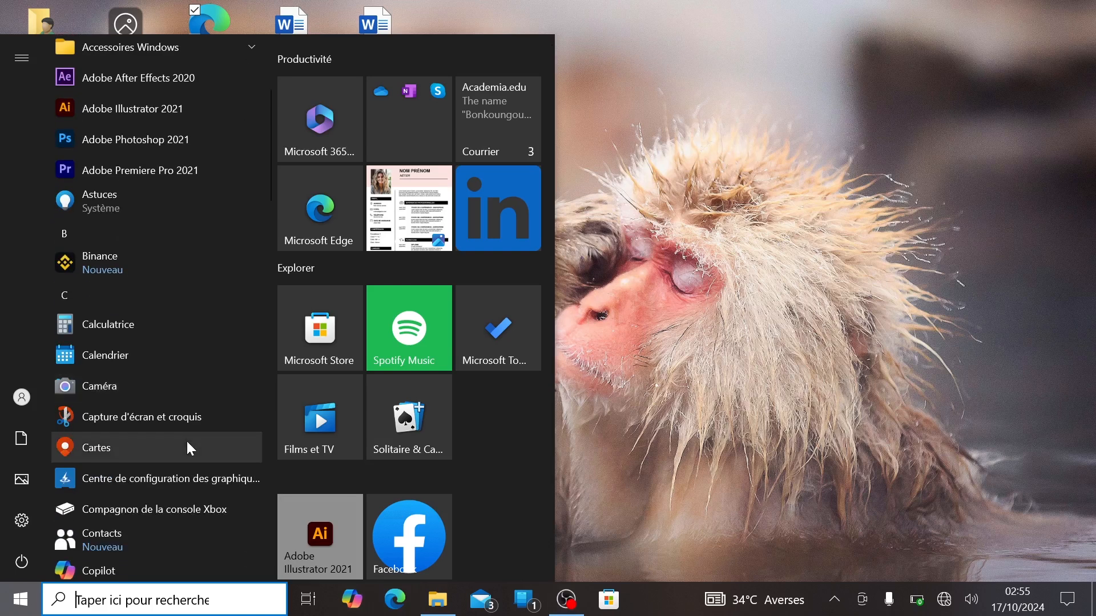
Show the Marche/Arrêt power options in Start and close Start without choosing one.
{"action": "mouse_move", "coordinate": [8, 573]}
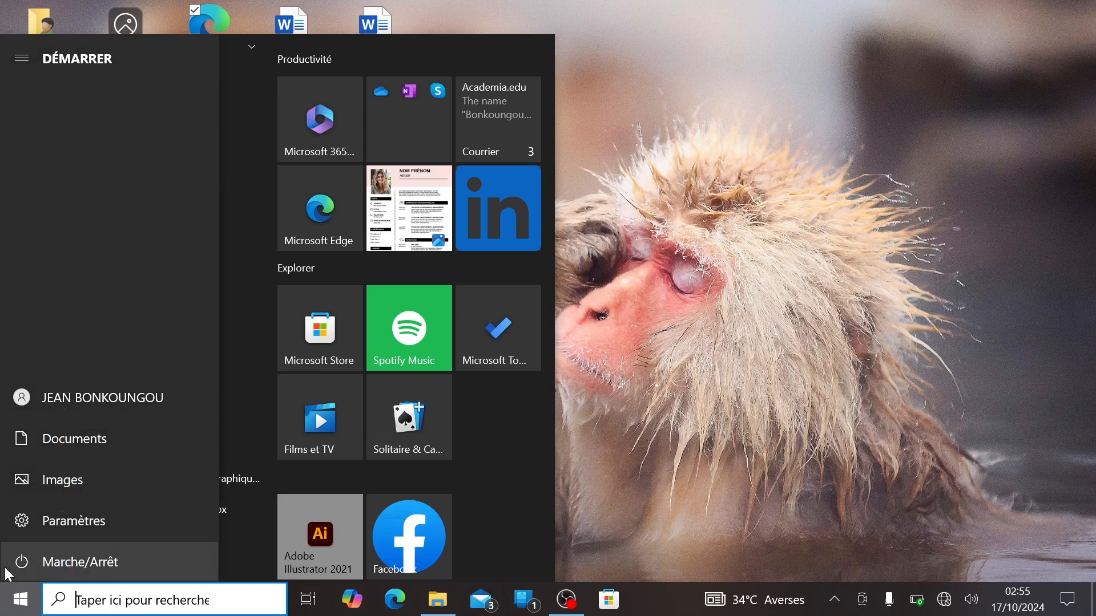
{"action": "left_click", "coordinate": [19, 608]}
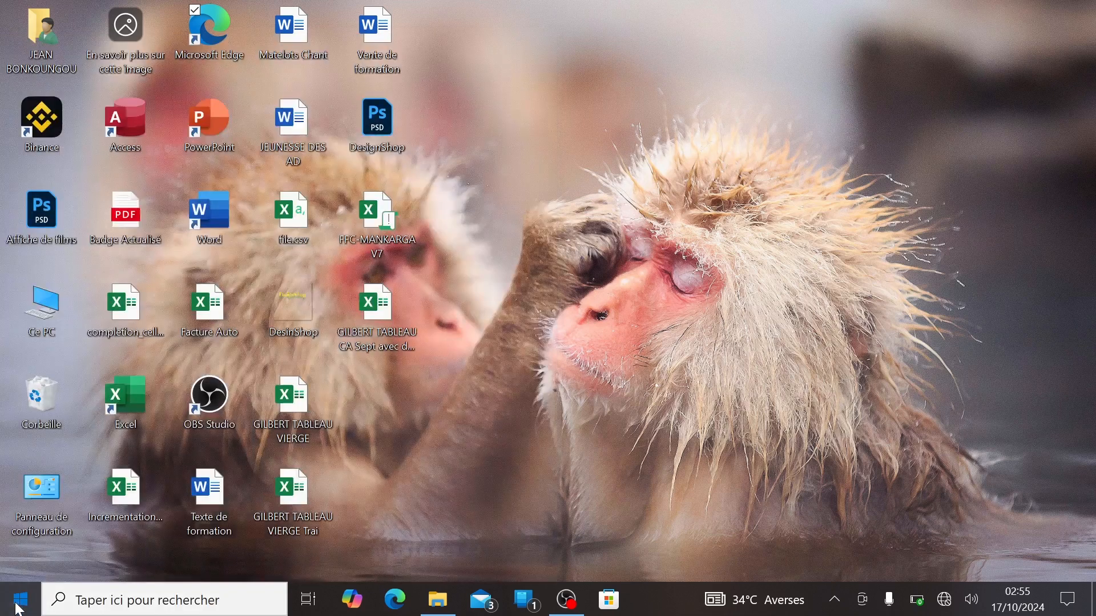
{"action": "left_click", "coordinate": [19, 609]}
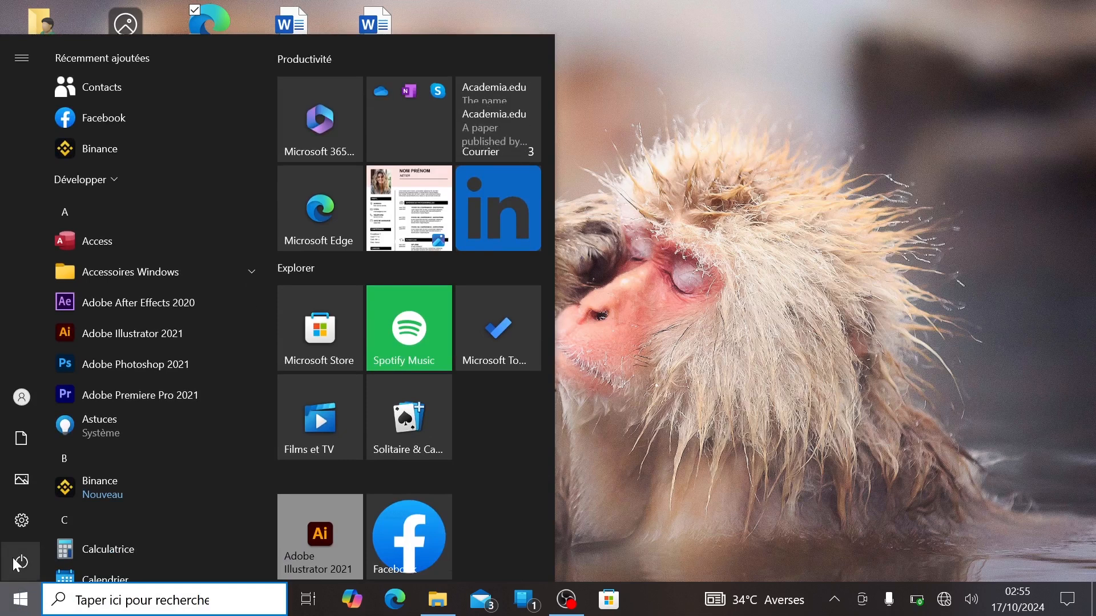
{"action": "mouse_move", "coordinate": [17, 564]}
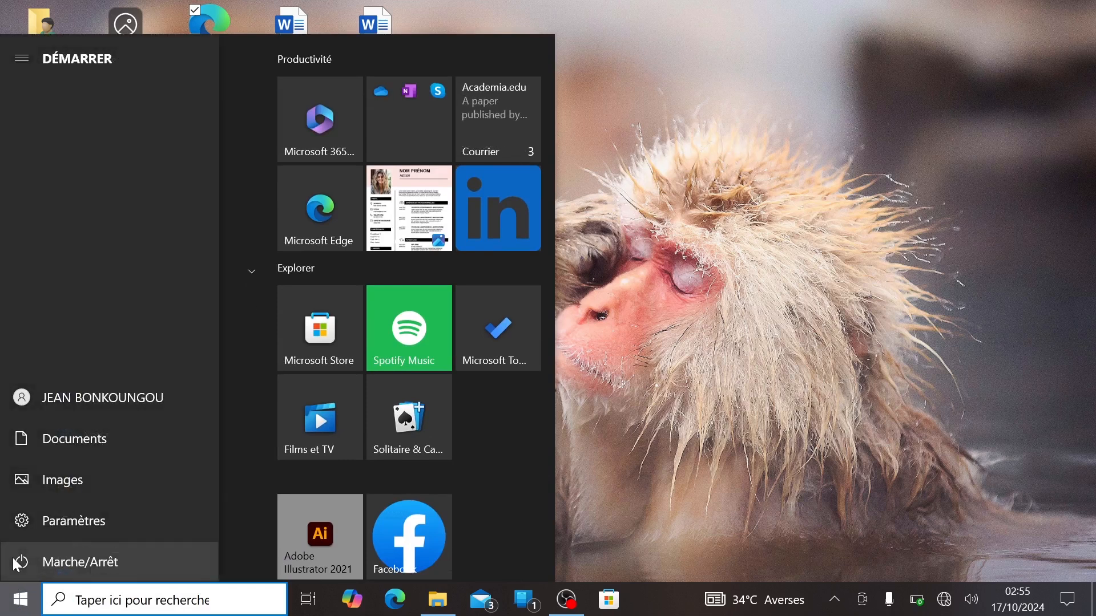
{"action": "left_click", "coordinate": [17, 564]}
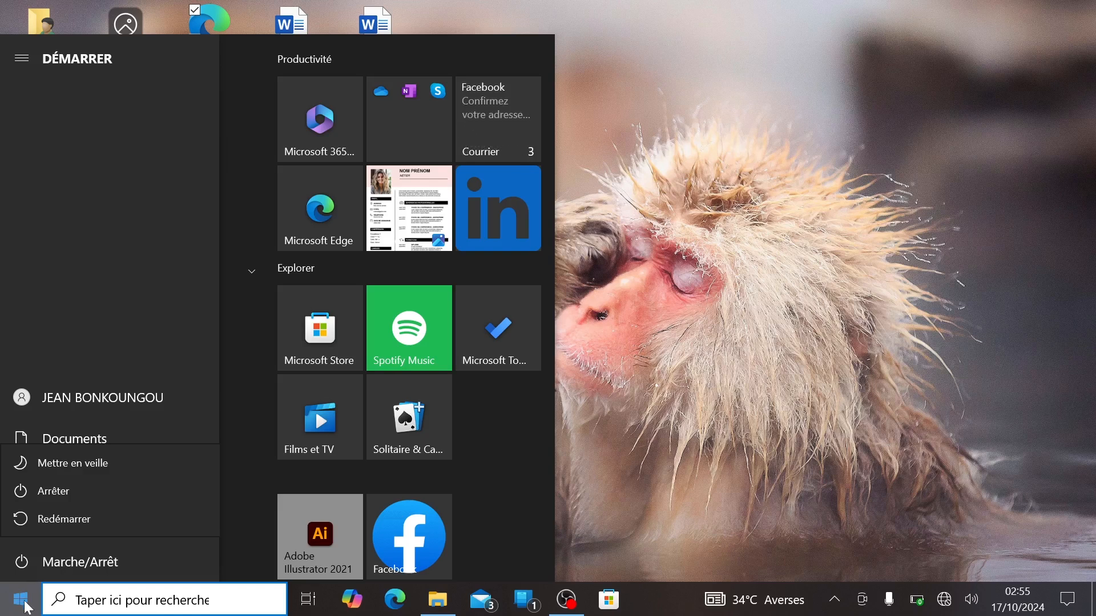
{"action": "left_click", "coordinate": [22, 604]}
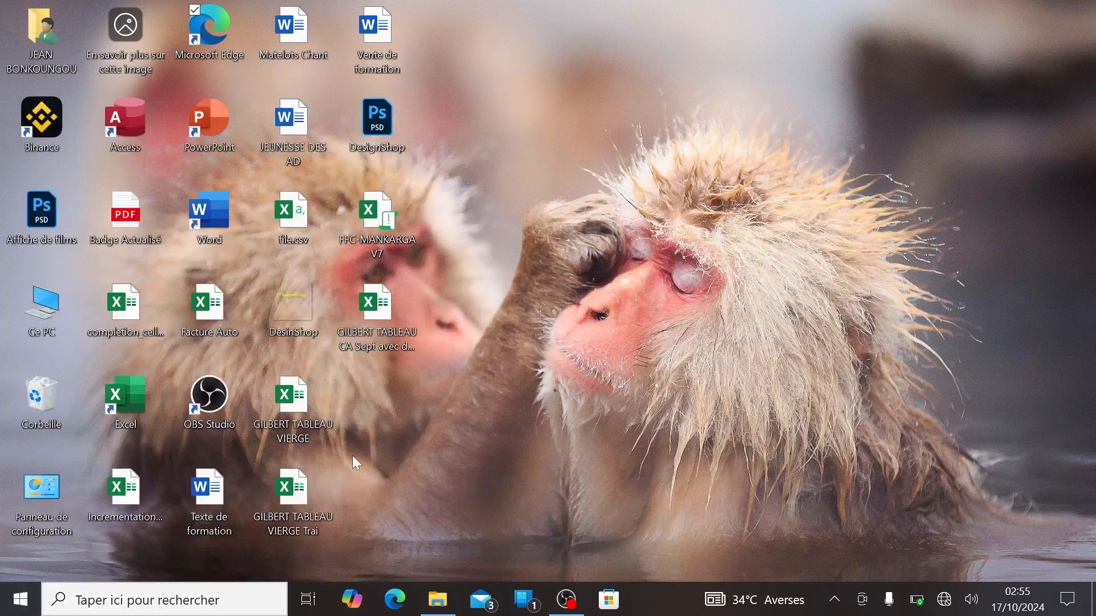